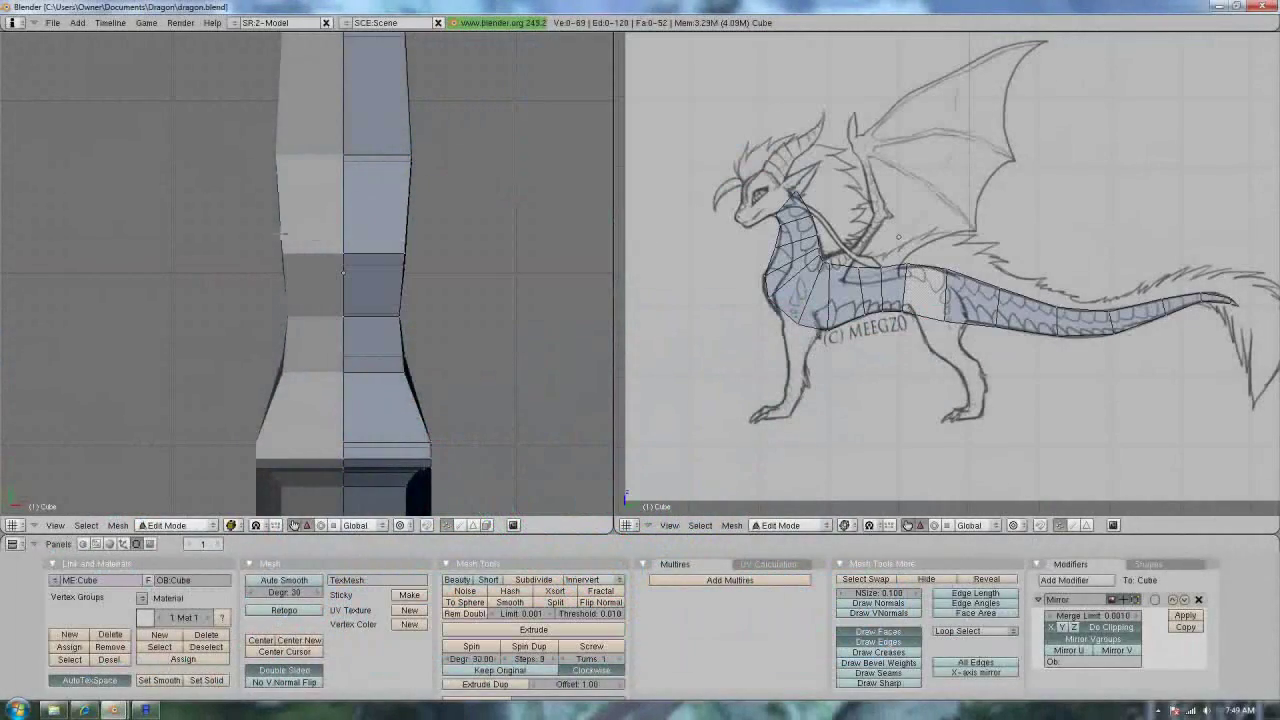
key(super)
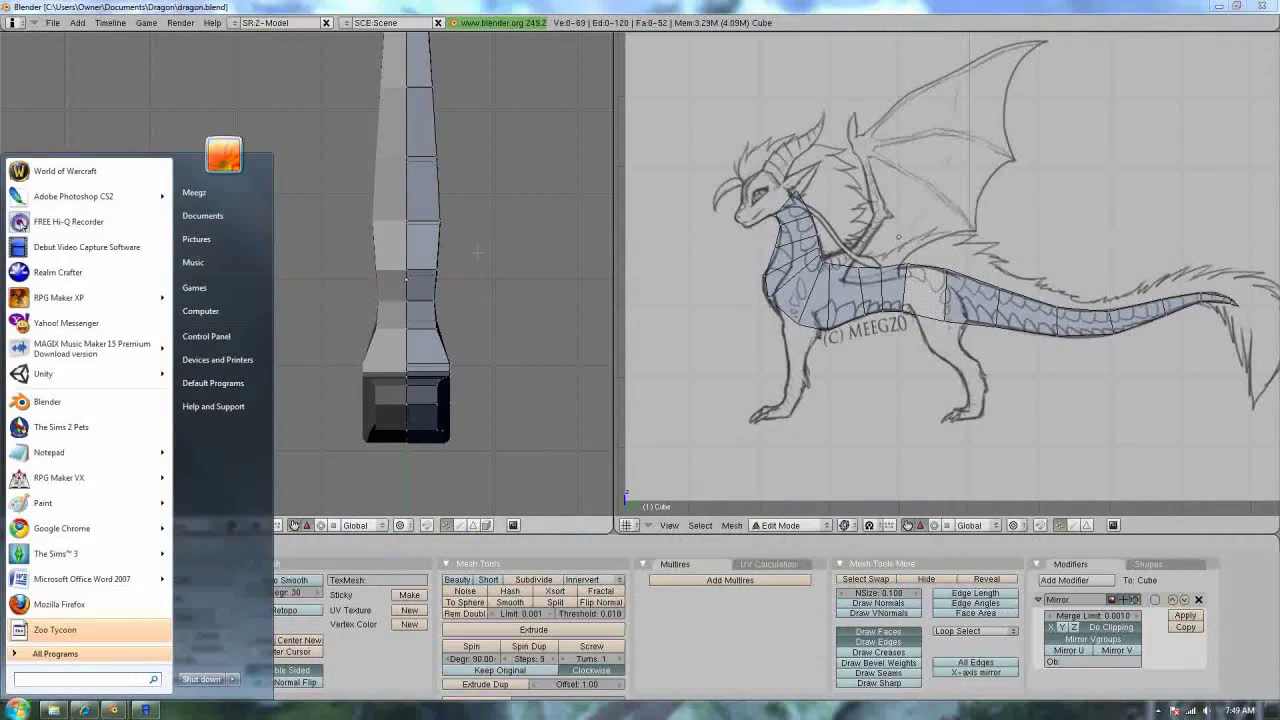
key(Escape)
key(ctrl+s)
click(491, 213)
shift+middle_drag(489, 319, 427, 327)
key(ctrl+s)
click(427, 327)
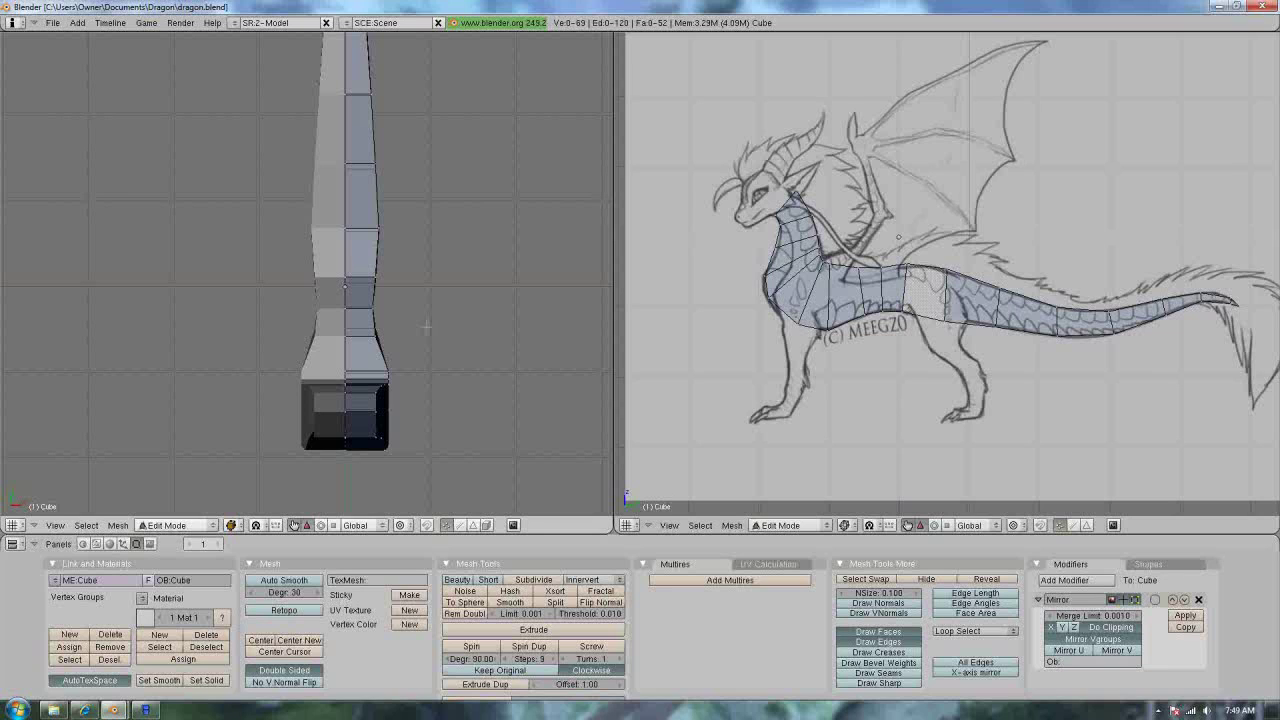
Examine the mirrored dragon body mesh all the way around, checking its width from front, back, top and underside
key(KP_8)
key(KP_8)
key(KP_8)
key(KP_8)
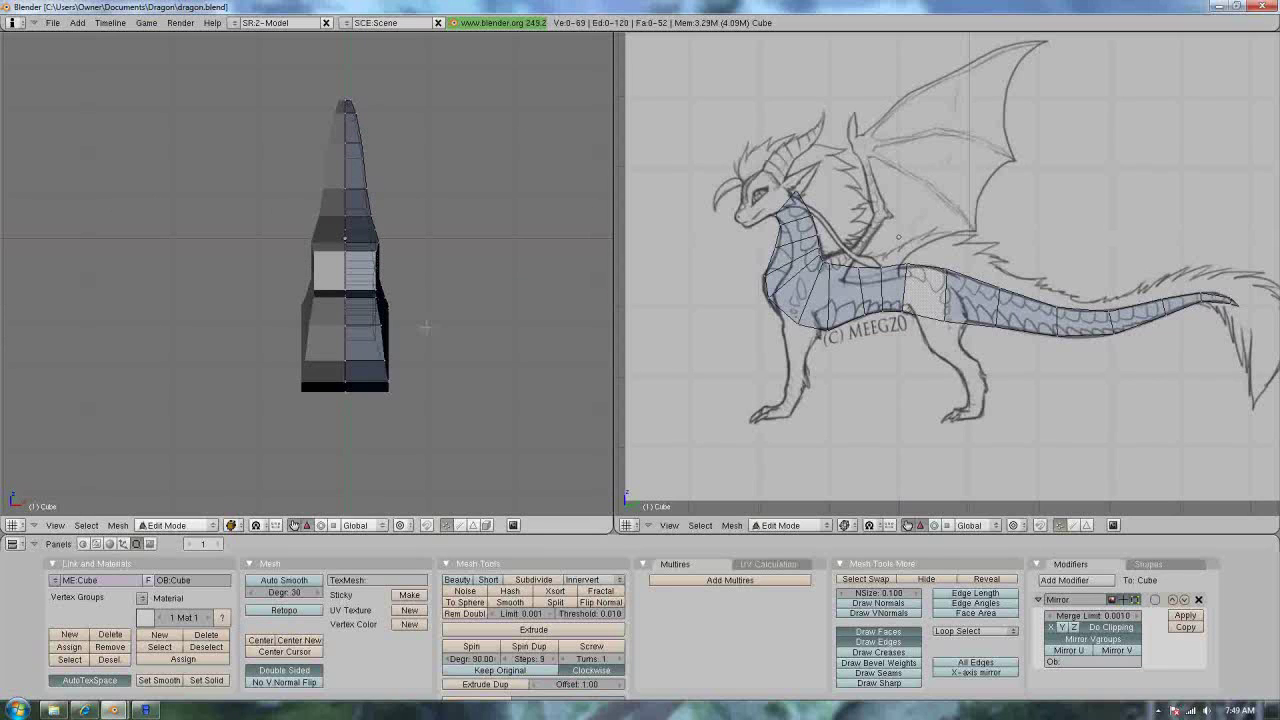
key(KP_8)
key(KP_8)
key(KP_8)
key(KP_8)
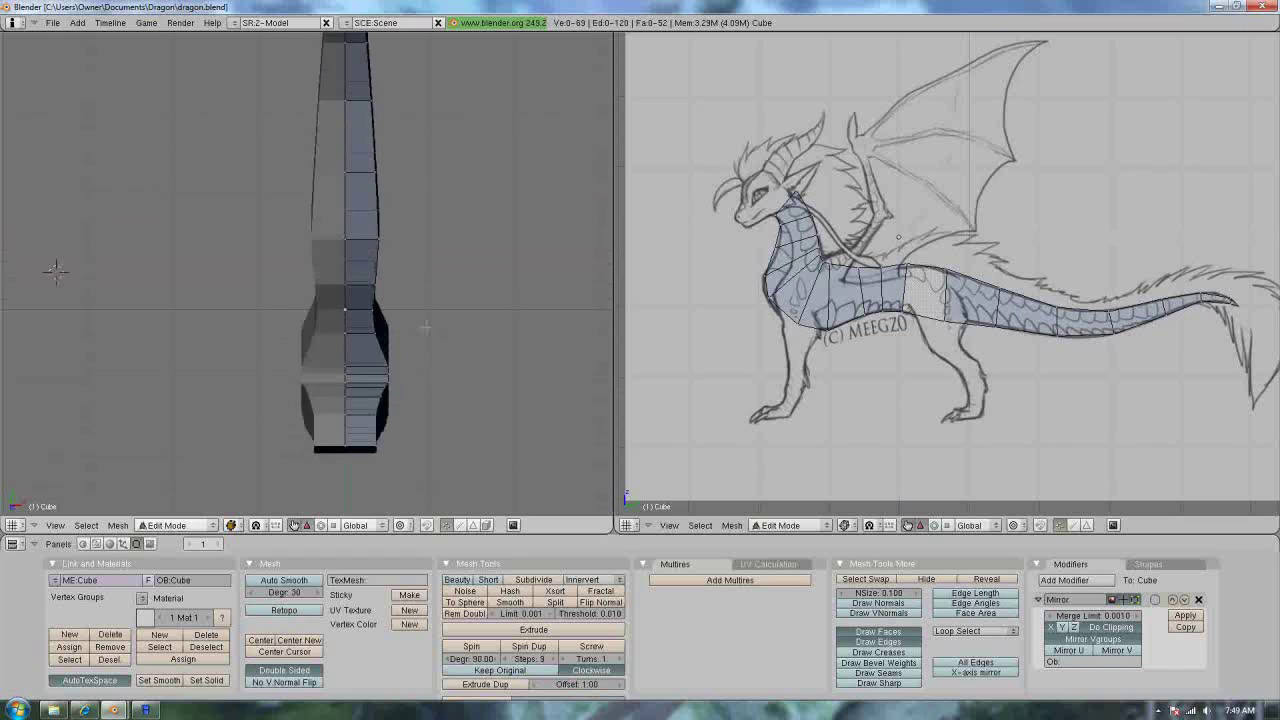
key(KP_8)
key(KP_8)
key(KP_8)
key(KP_8)
key(KP_8)
key(KP_8)
key(KP_8)
key(KP_8)
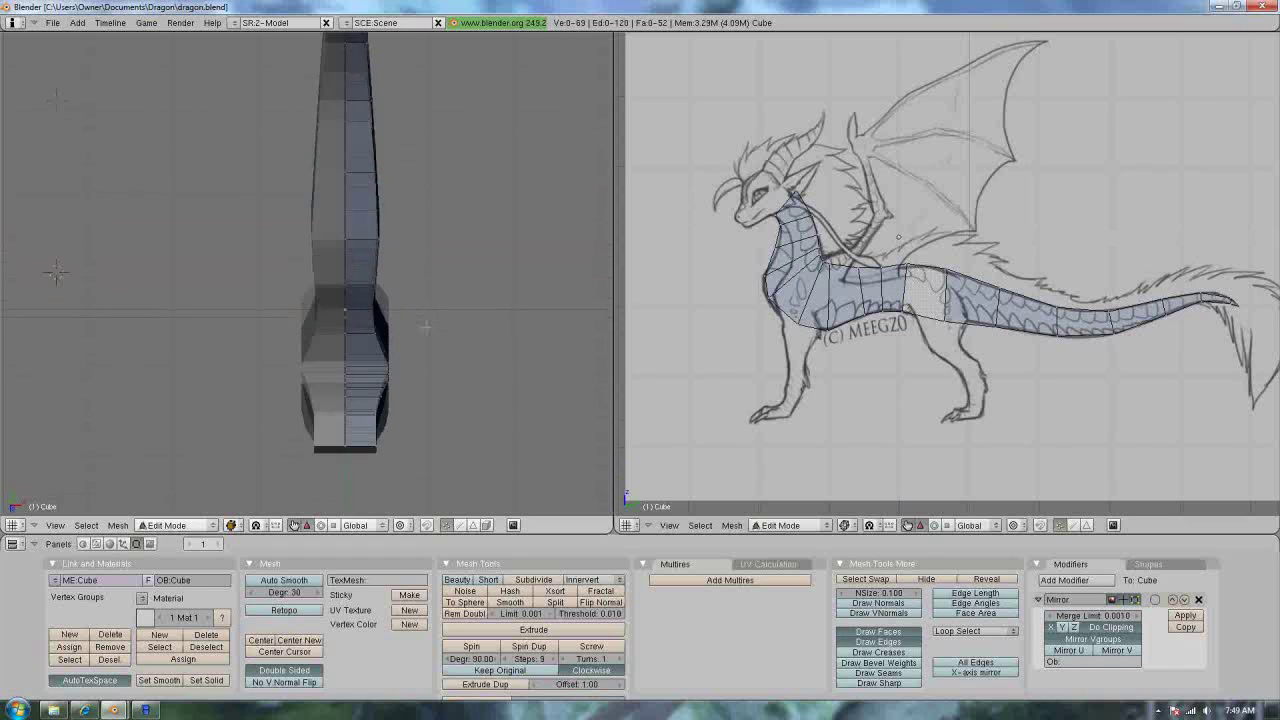
key(KP_8)
key(KP_8)
key(KP_8)
key(KP_8)
key(KP_8)
key(KP_8)
key(KP_8)
key(KP_8)
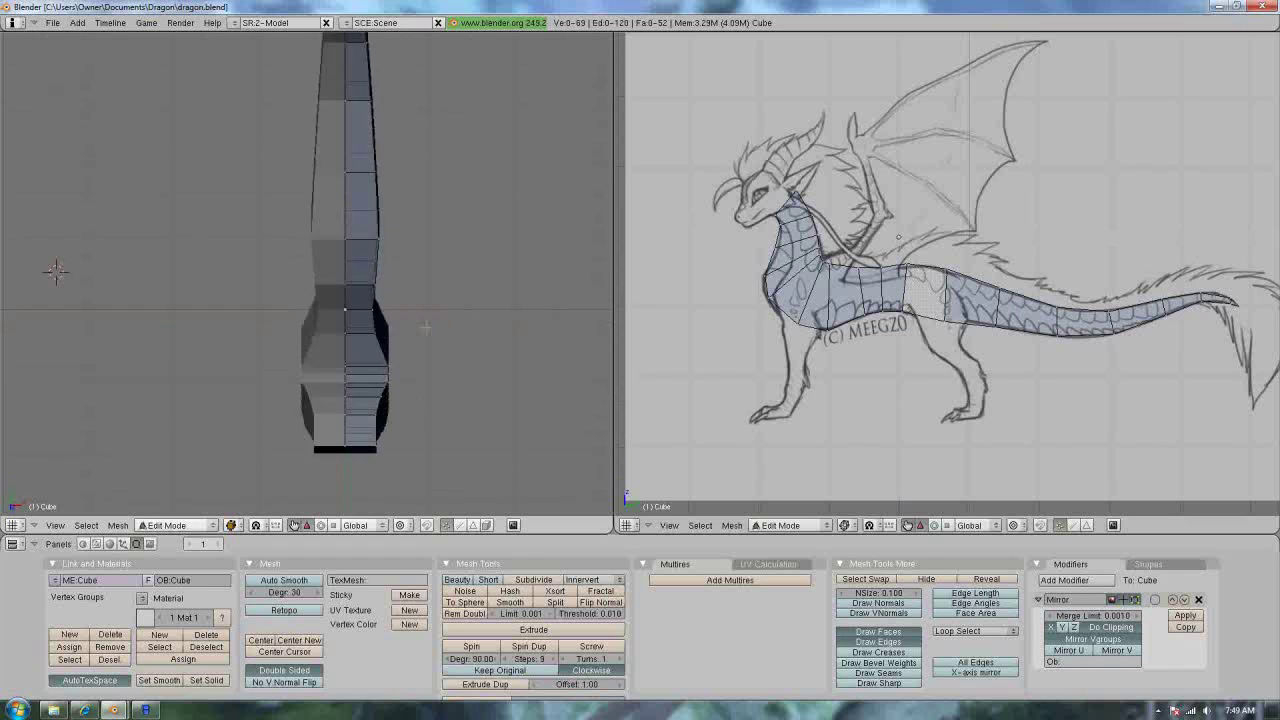
key(KP_8)
key(KP_8)
key(KP_8)
key(KP_8)
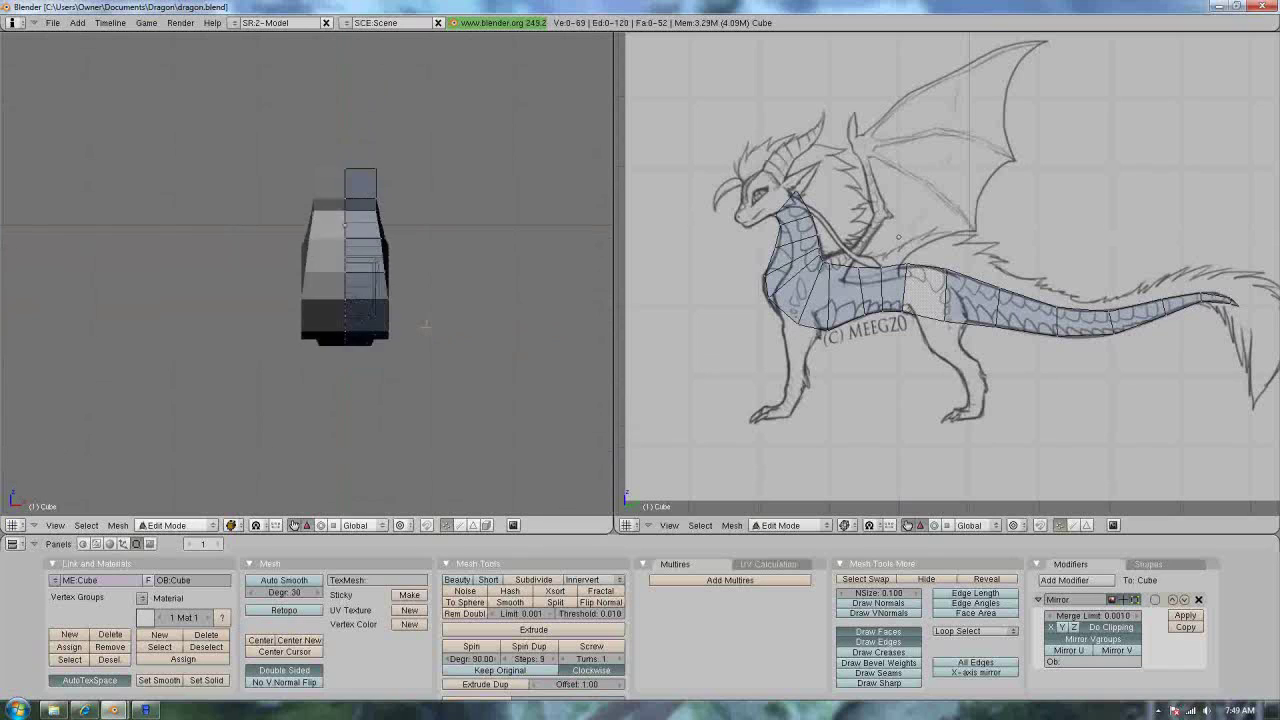
key(KP_8)
key(KP_8)
key(KP_8)
key(KP_8)
key(KP_8)
key(KP_8)
key(KP_8)
key(KP_8)
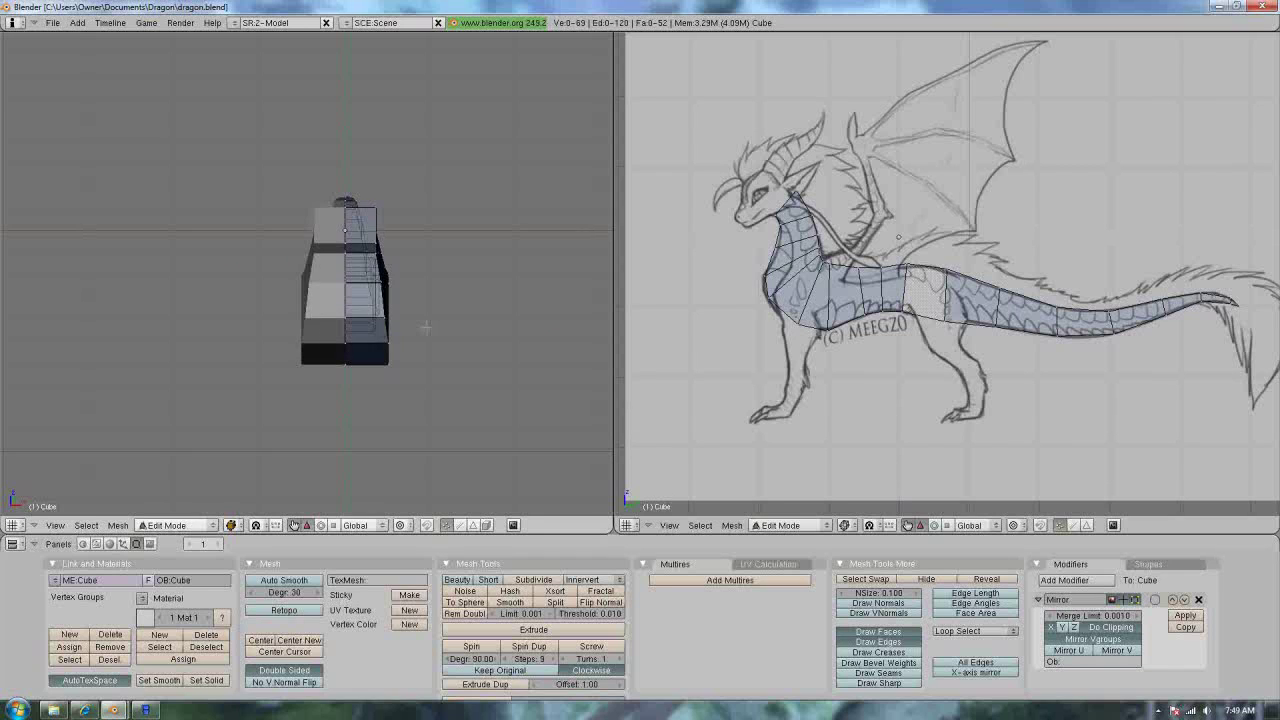
key(KP_8)
key(KP_8)
key(KP_8)
key(KP_8)
key(KP_8)
key(KP_8)
key(KP_8)
key(KP_8)
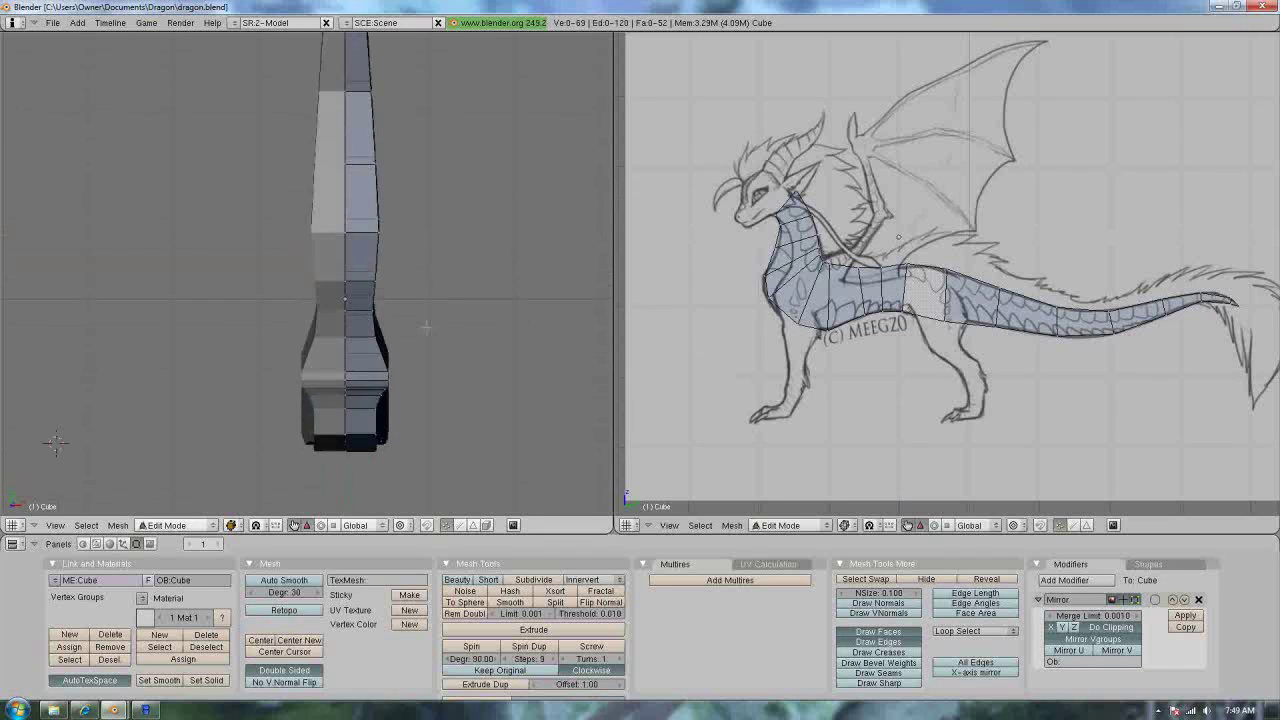
Move the outer side vertices at the base of the dragon's neck slightly inward
scroll(366, 217, up, 3)
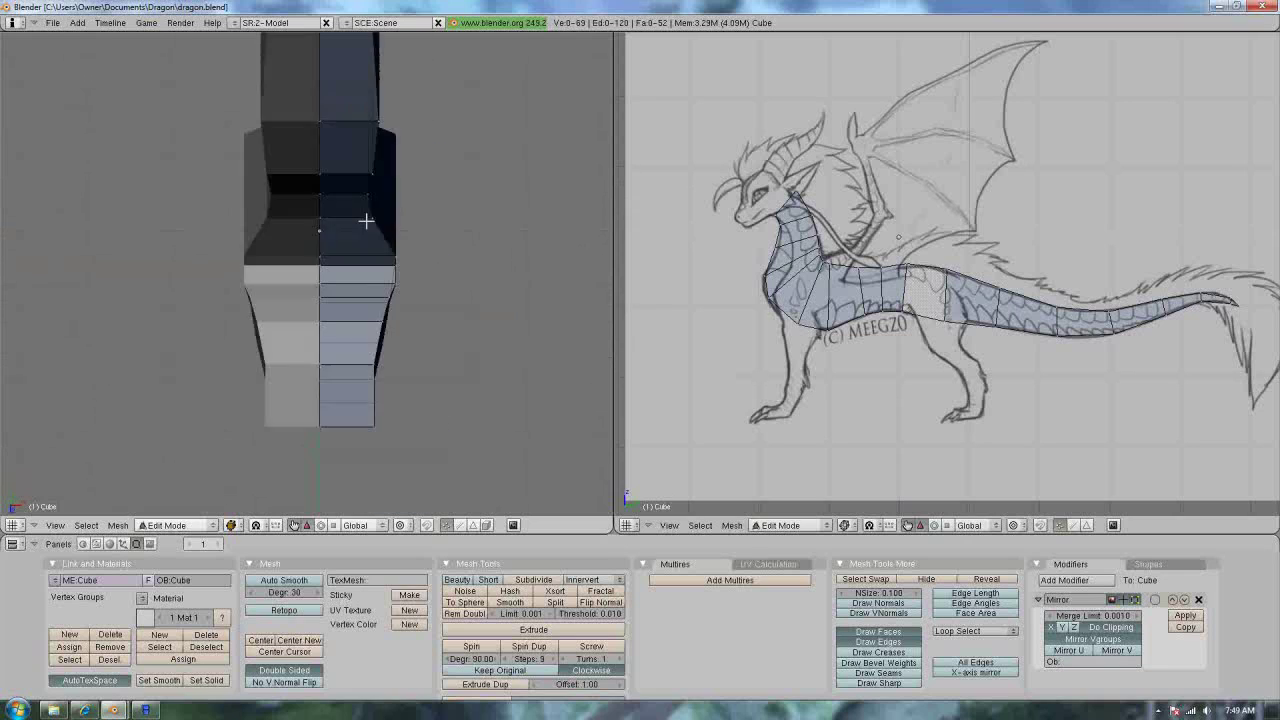
shift+middle_drag(366, 217, 338, 237)
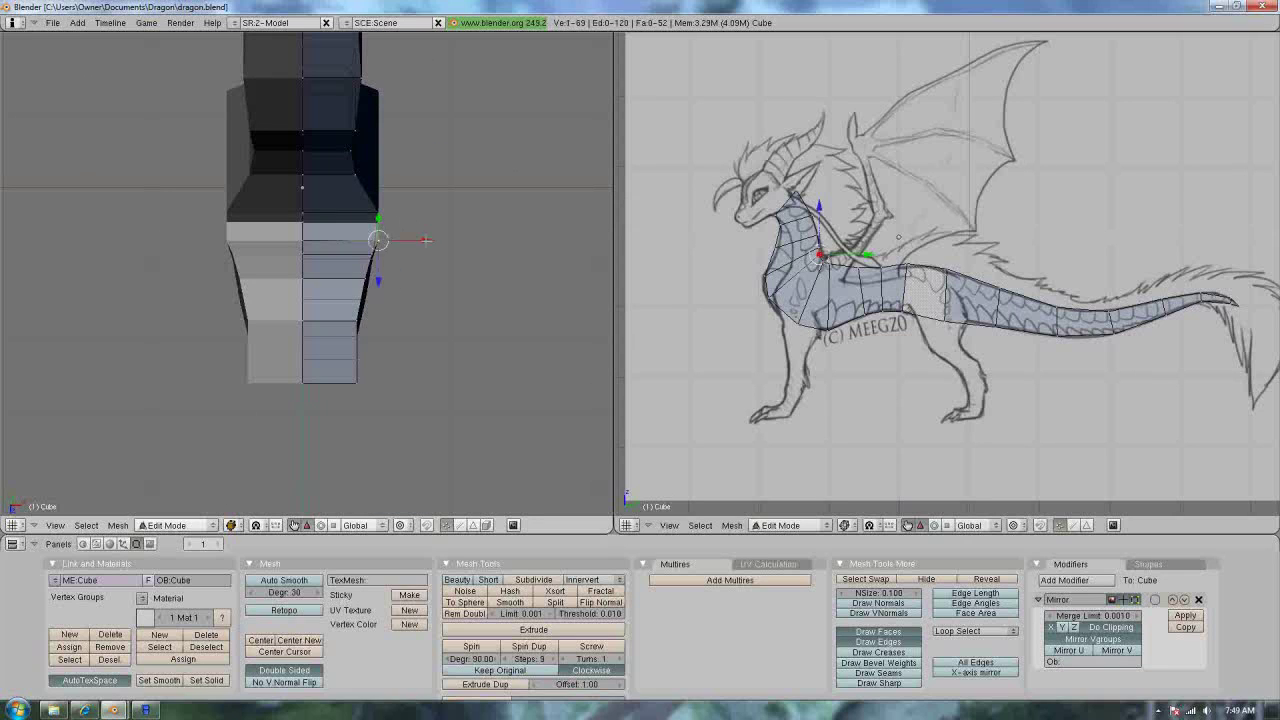
key(g)
click(418, 240)
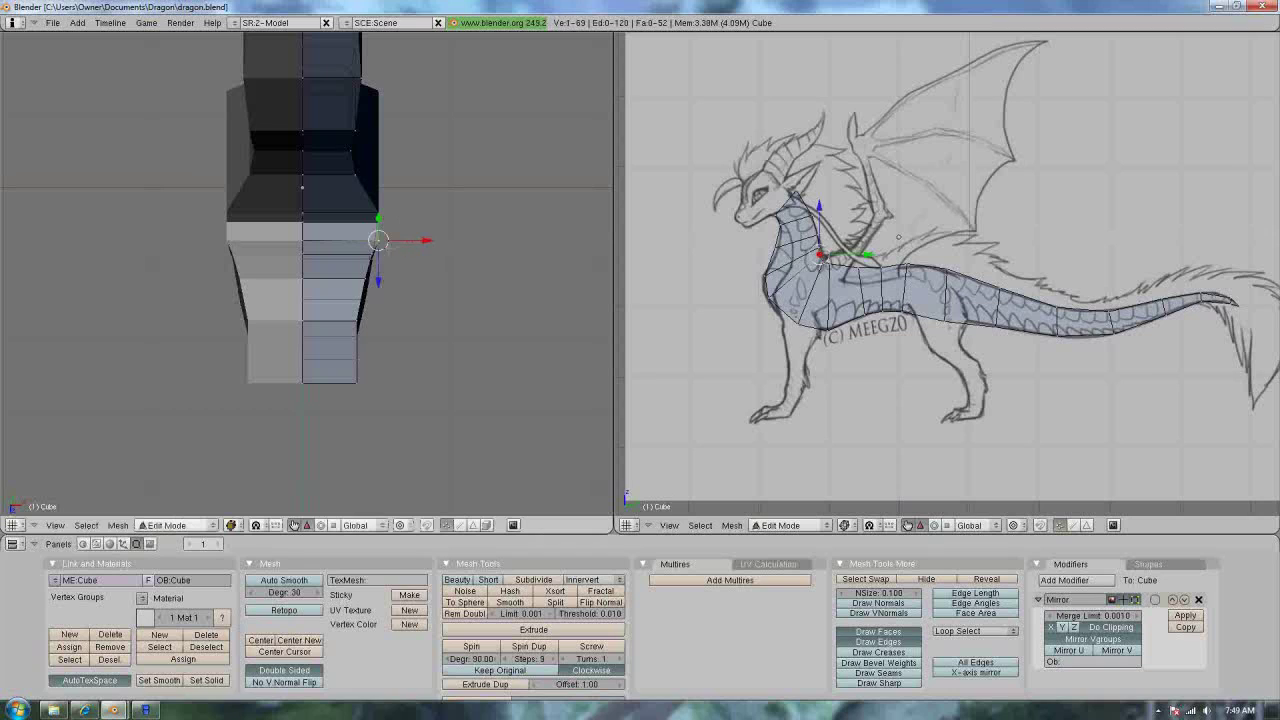
right_click(366, 257)
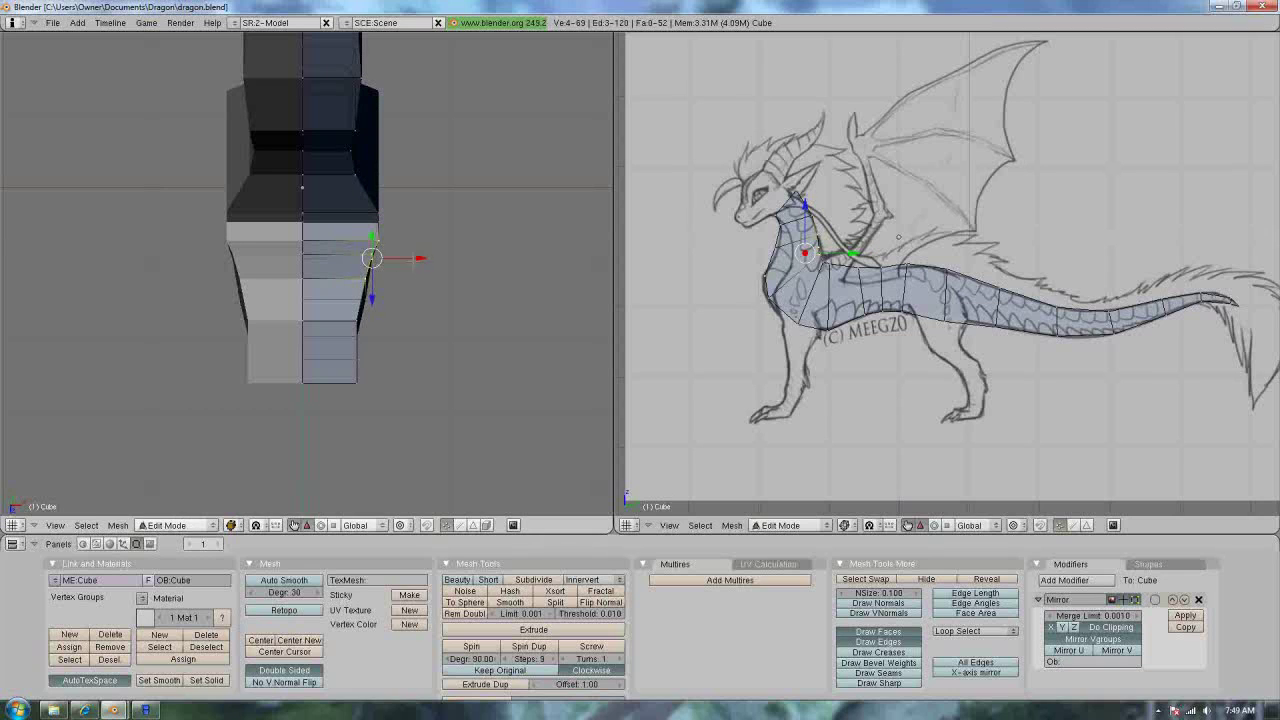
key(g)
click(413, 258)
Move the outer side vertices of the middle neck rows inward along X to start the neck's taper
right_click(364, 298)
key(g)
key(x)
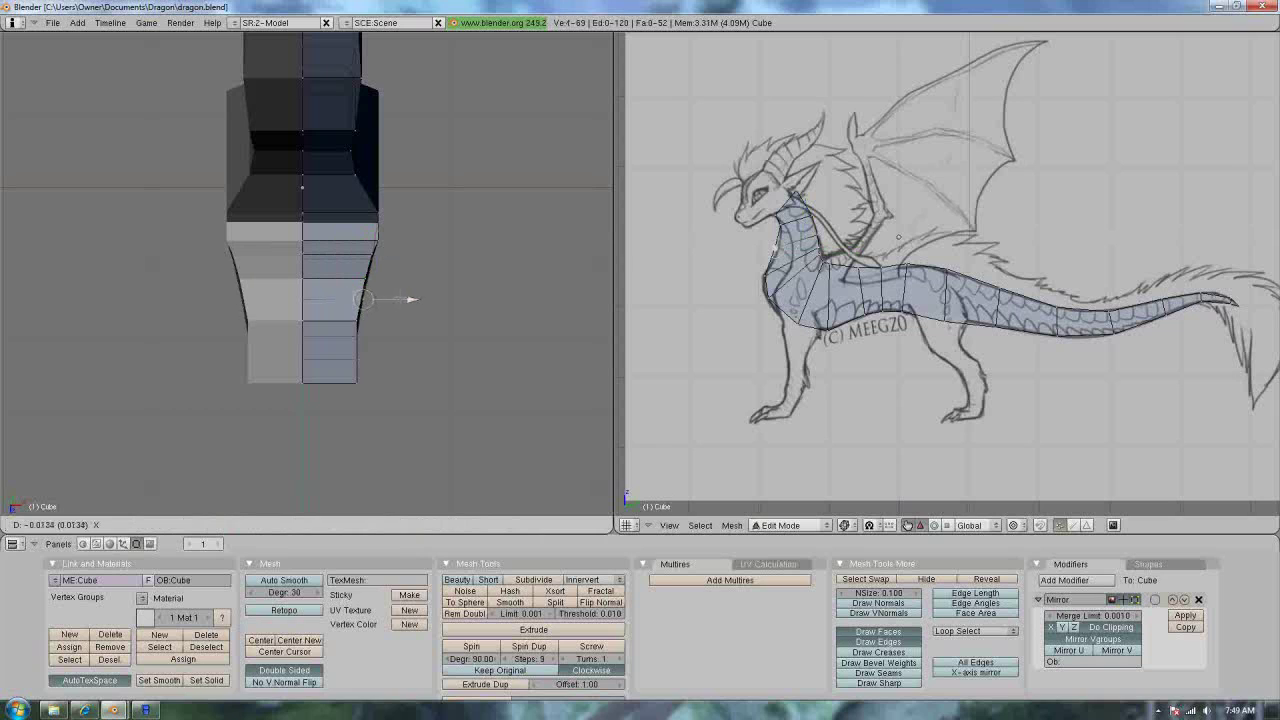
click(423, 240)
right_click(372, 253)
key(g)
key(x)
click(417, 253)
Pull the outer vertices at the head end of the neck inward along X
right_click(357, 363)
right_click(357, 383)
key(g)
key(x)
click(341, 382)
right_click(357, 321)
Refine the outer vertices around the shoulders and lower neck along X so the silhouette tapers smoothly towards the head
right_click(371, 252)
right_click(373, 212)
key(g)
key(x)
click(425, 212)
right_click(371, 128)
key(g)
key(x)
click(420, 128)
right_click(370, 258)
key(g)
key(x)
click(419, 259)
right_click(348, 340)
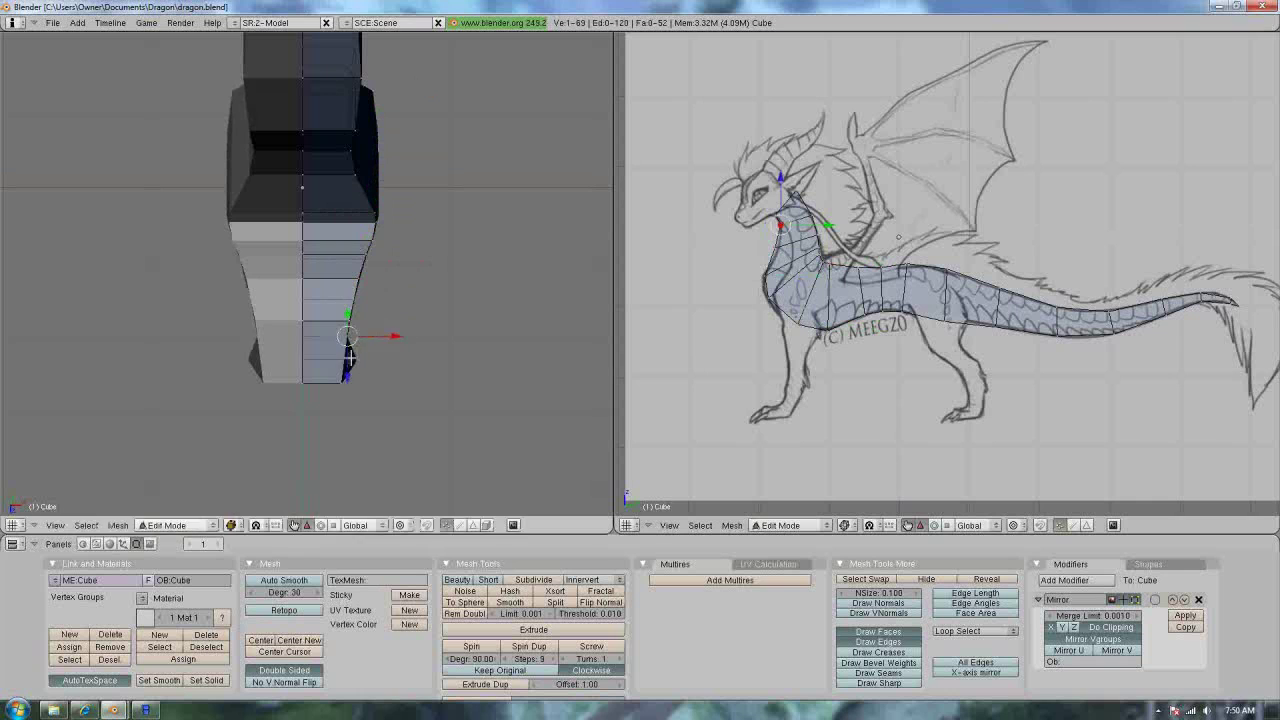
Add a two-cut loop cut running lengthwise along the side of the neck, body and tail
middle_drag(348, 352, 302, 335)
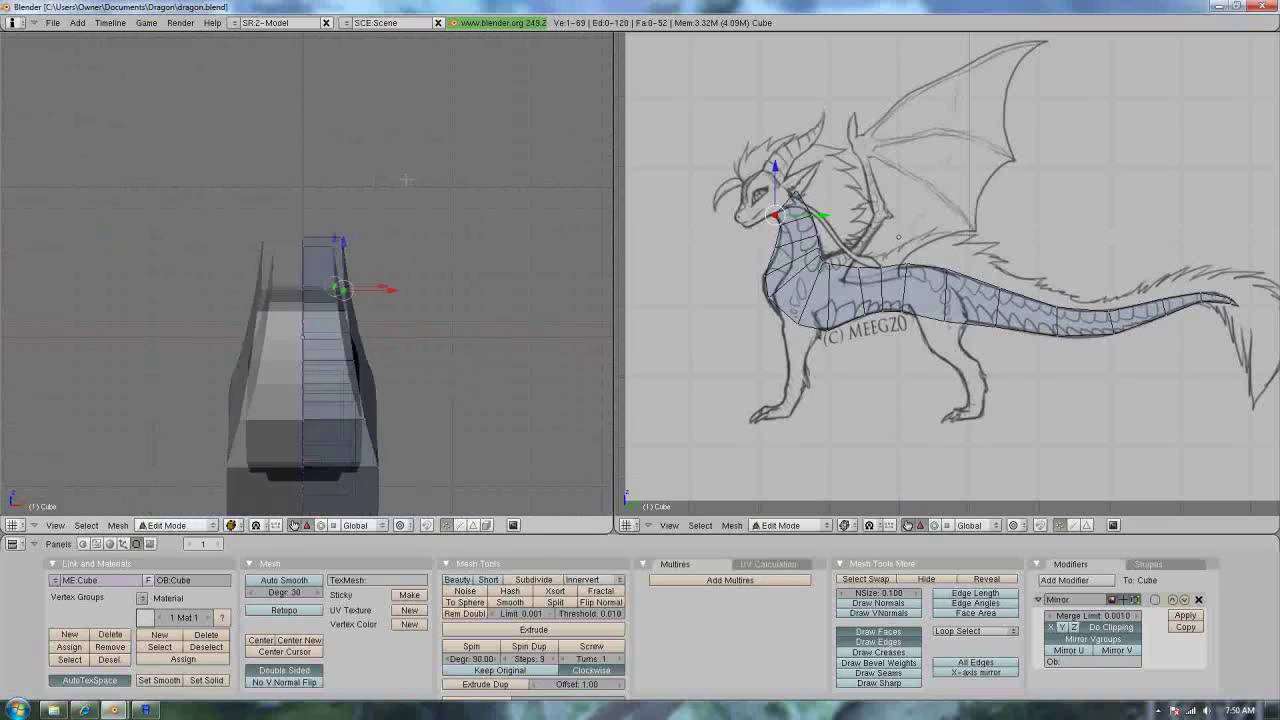
middle_drag(406, 180, 407, 256)
scroll(754, 246, up, 4)
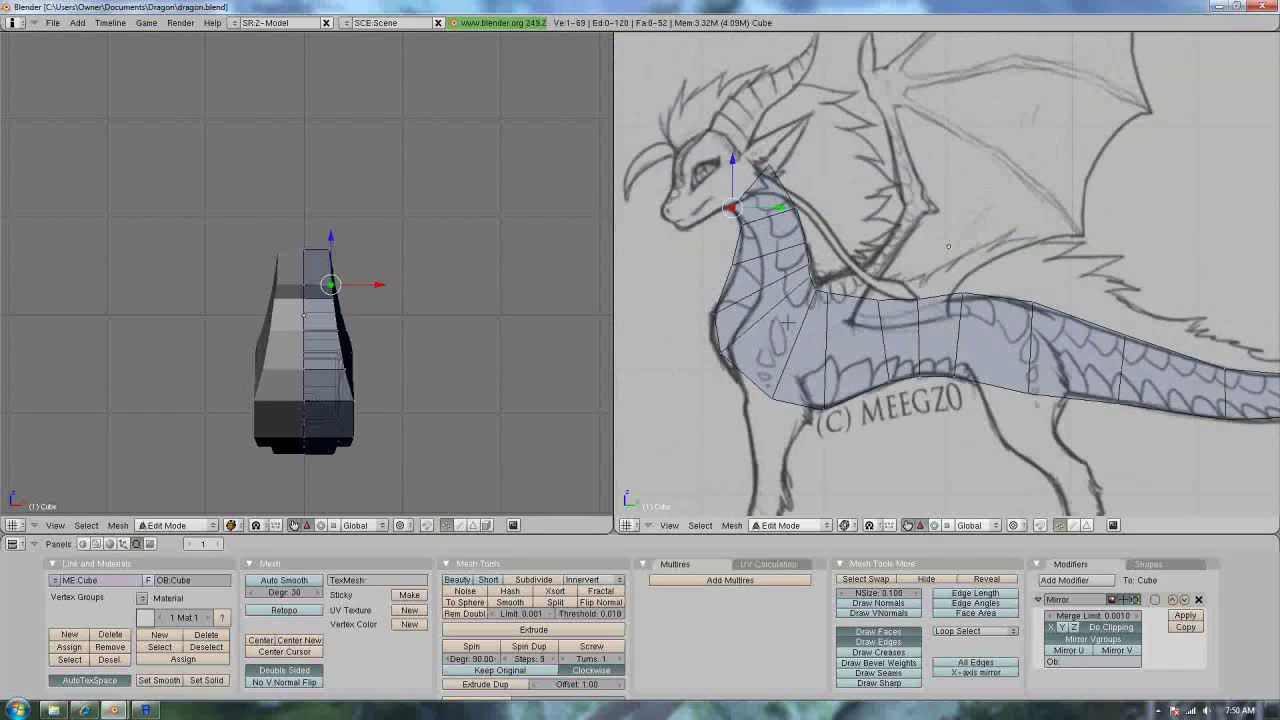
key(k)
click(790, 323)
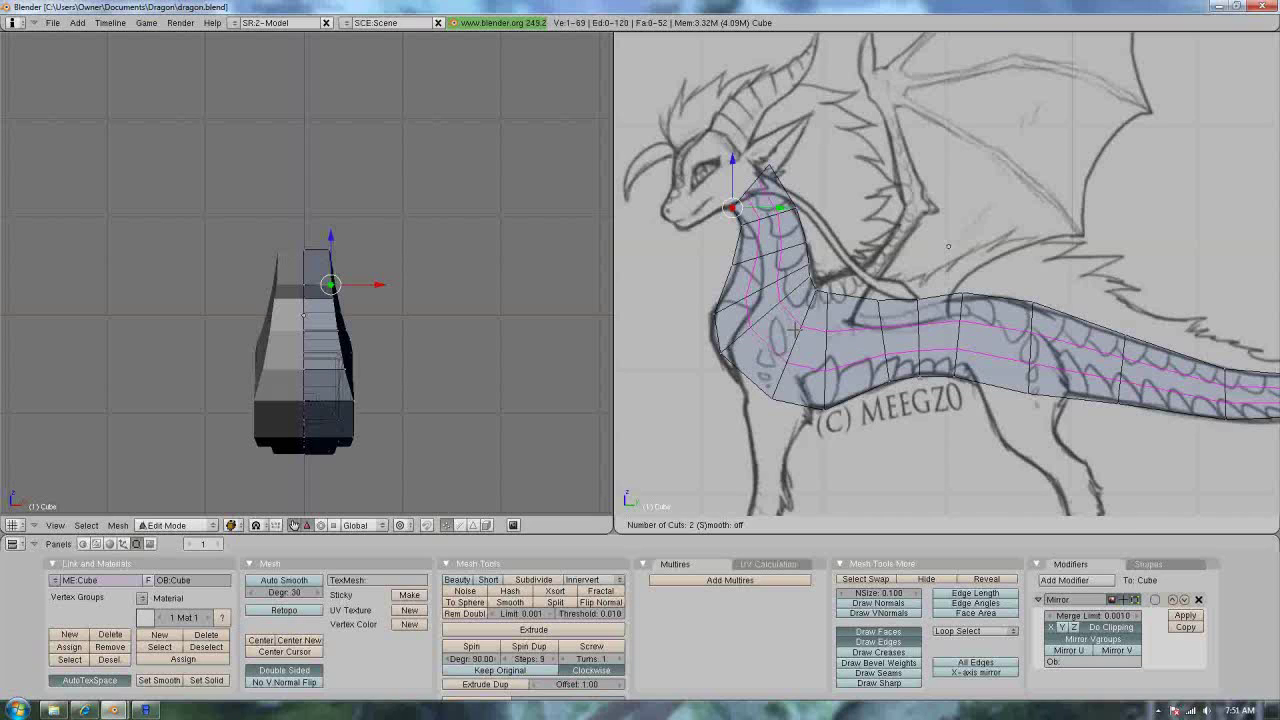
click(793, 330)
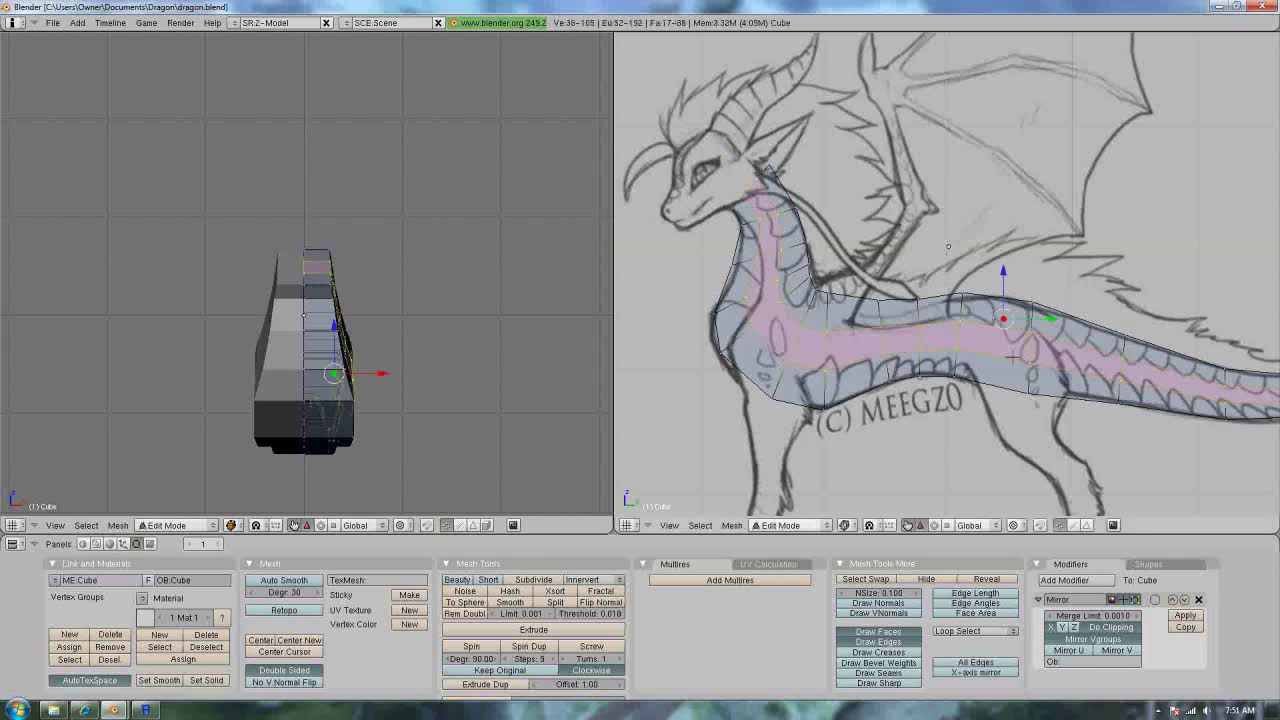
Push the two new side edge loops slightly outward along X to round the body's flanks
middle_drag(332, 324, 312, 306)
drag(371, 360, 383, 360)
middle_drag(383, 360, 235, 350)
middle_drag(360, 268, 320, 270)
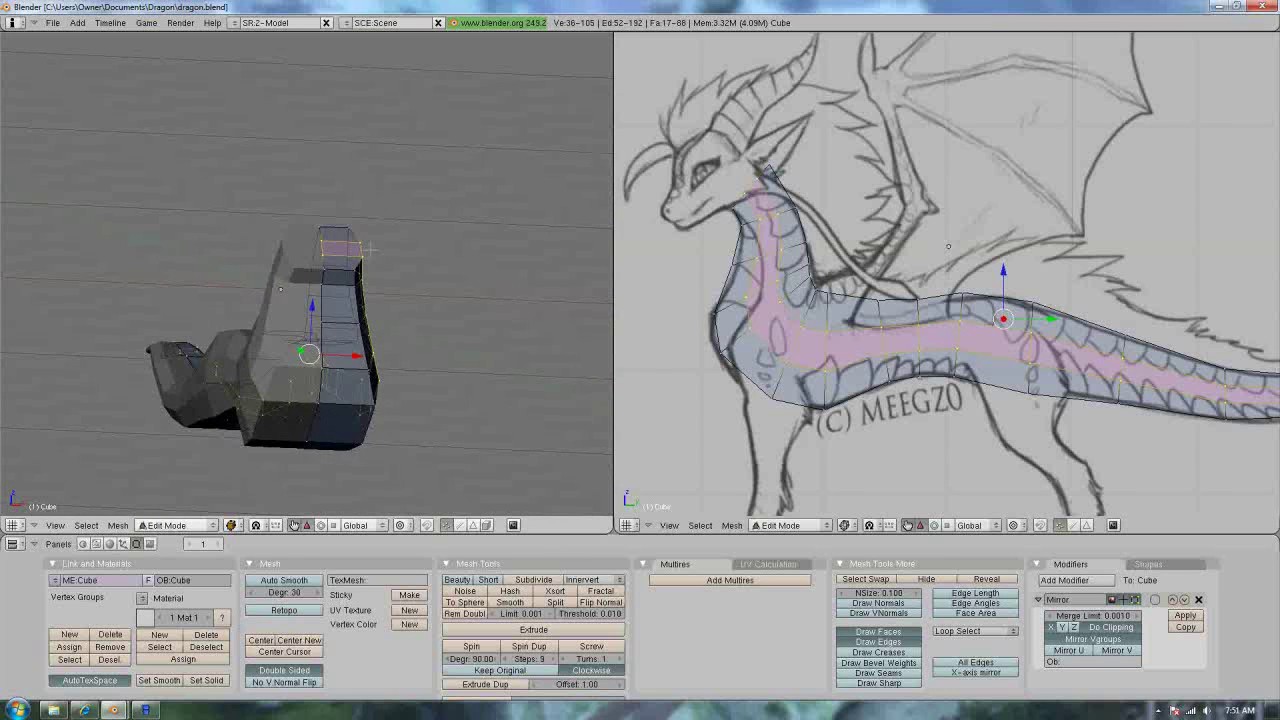
key(KP_1)
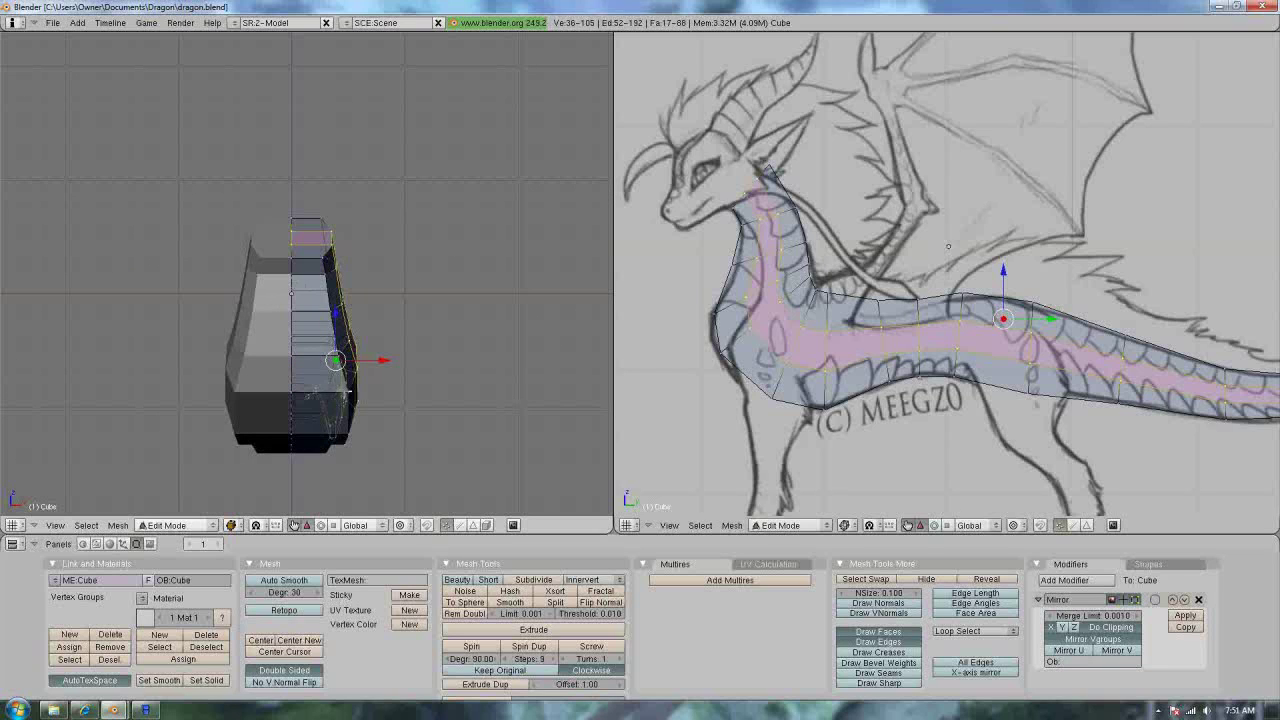
Move the outer corner vertices of the chest and its underside inward along X, one row at a time
right_click(346, 392)
key(g)
key(x)
click(344, 392)
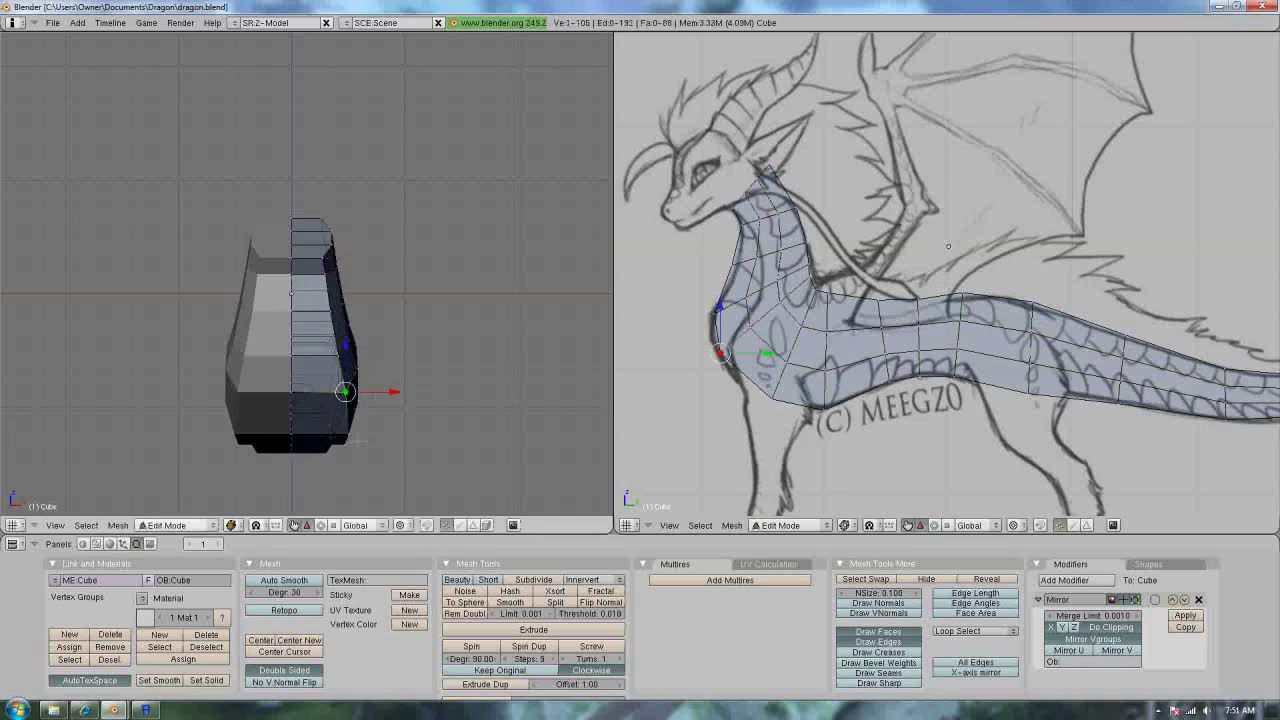
key(g)
key(x)
click(392, 433)
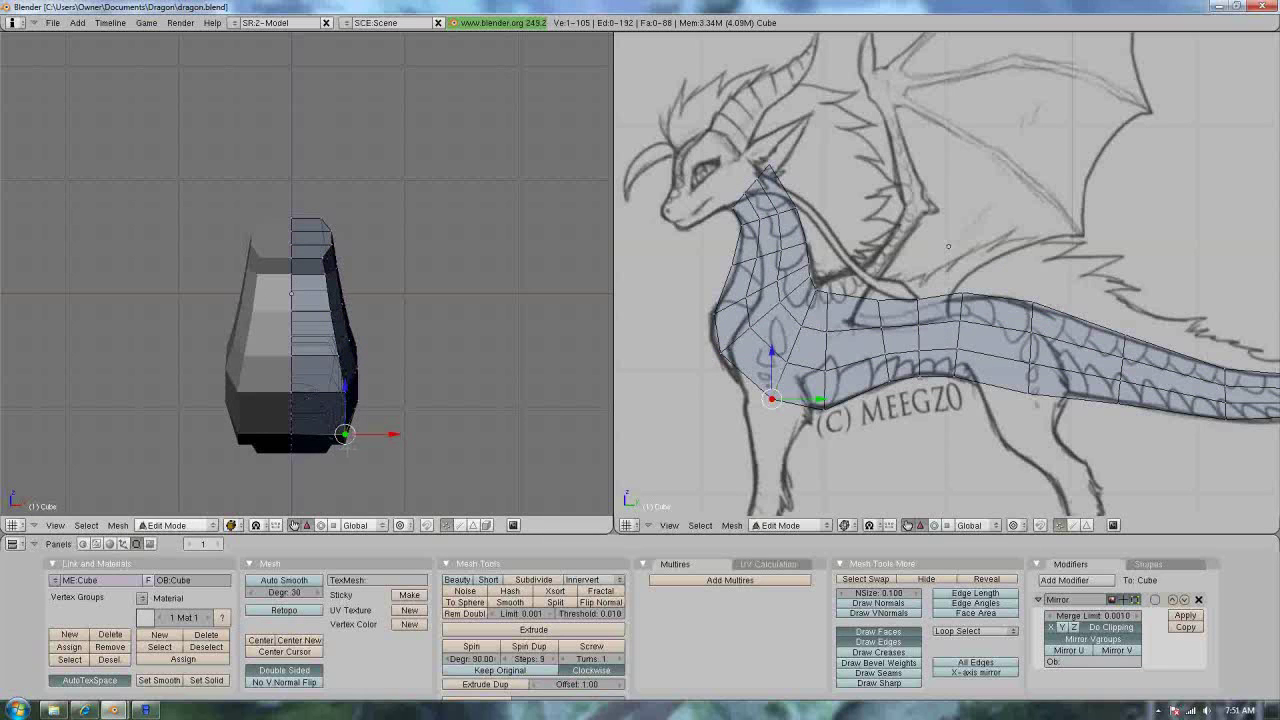
key(g)
key(x)
click(388, 443)
Add a single lengthwise loop cut midway between the mirror line and the outer corner of the body half
middle_drag(408, 346, 463, 244)
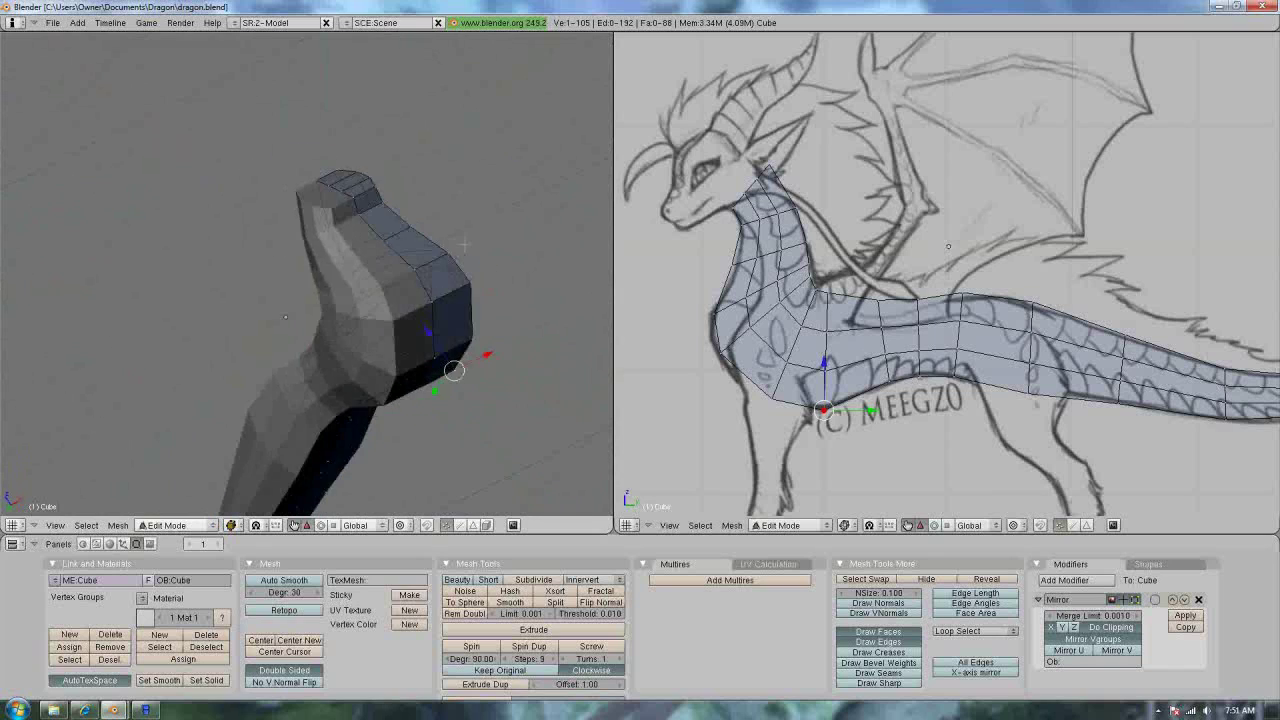
key(KP_1)
key(k)
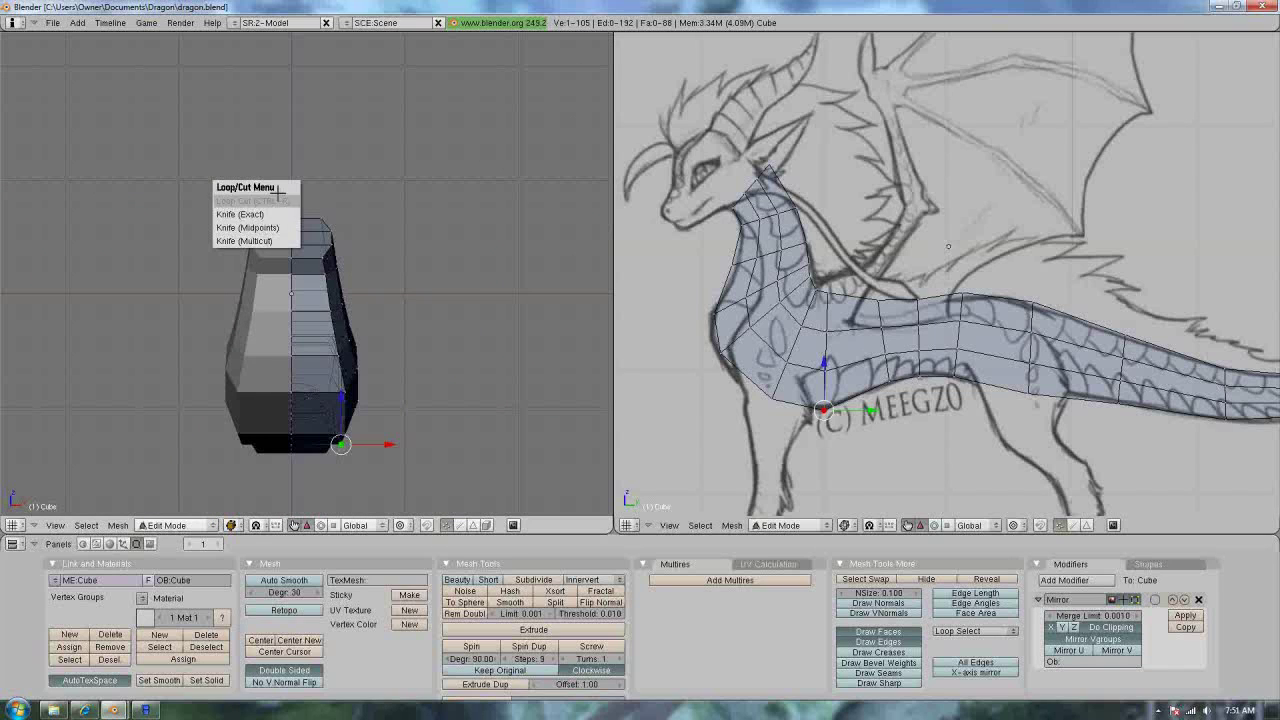
click(287, 199)
click(302, 370)
click(362, 340)
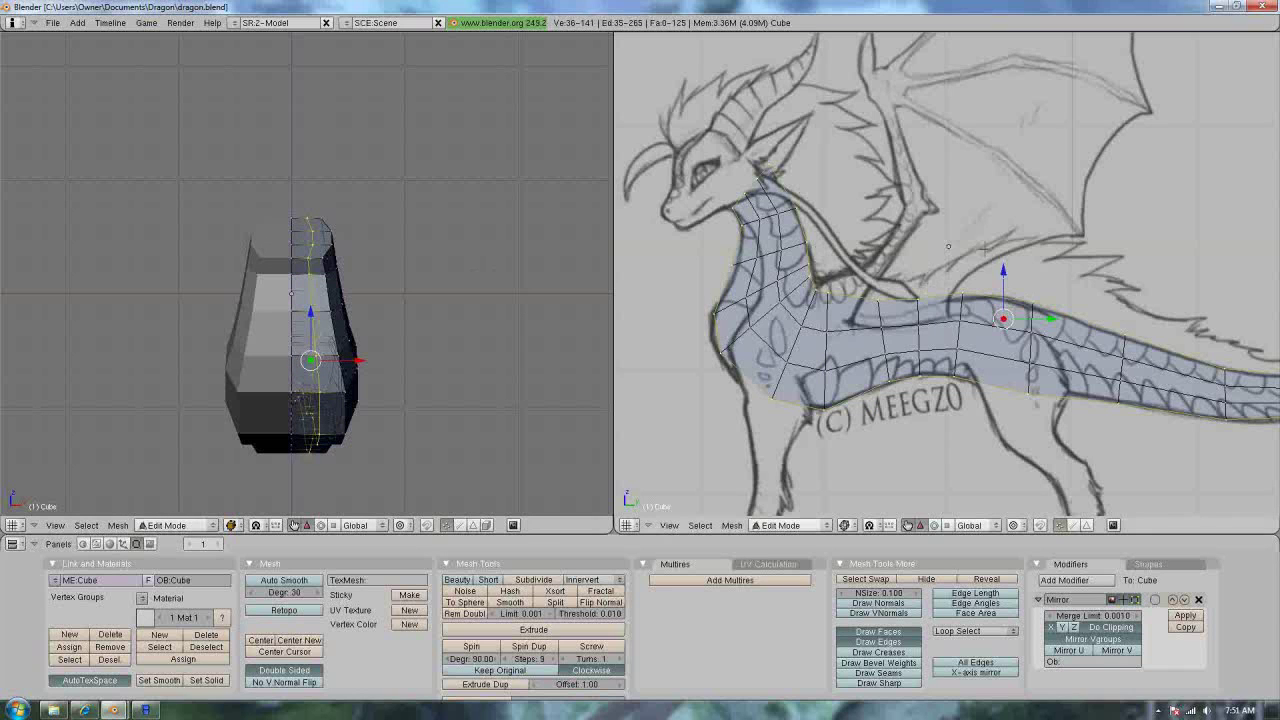
shift+middle_drag(974, 235, 942, 230)
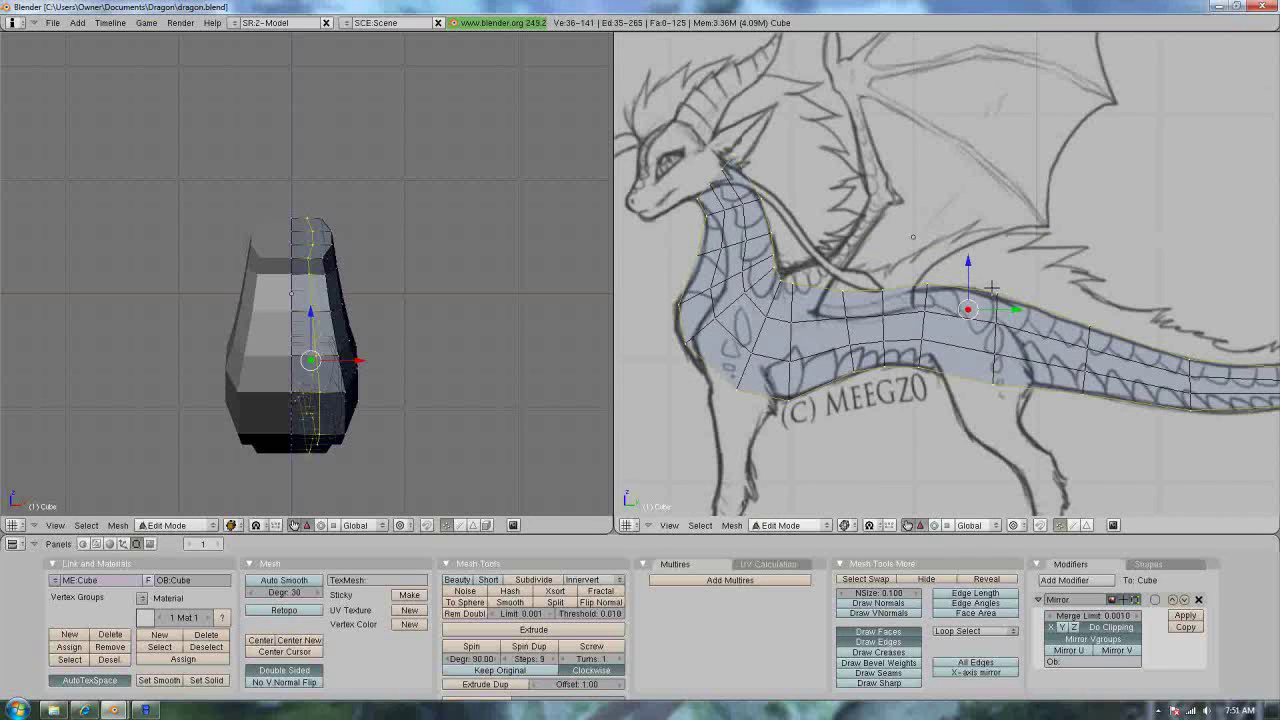
key(s)
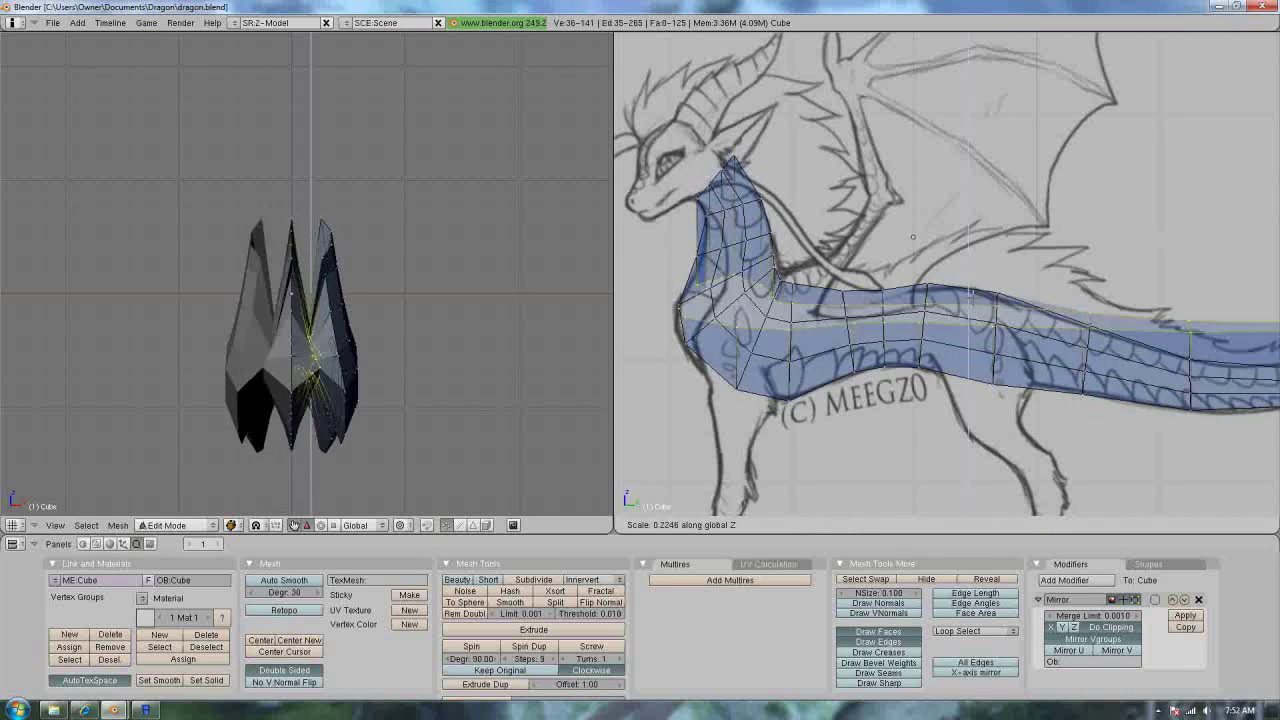
key(Escape)
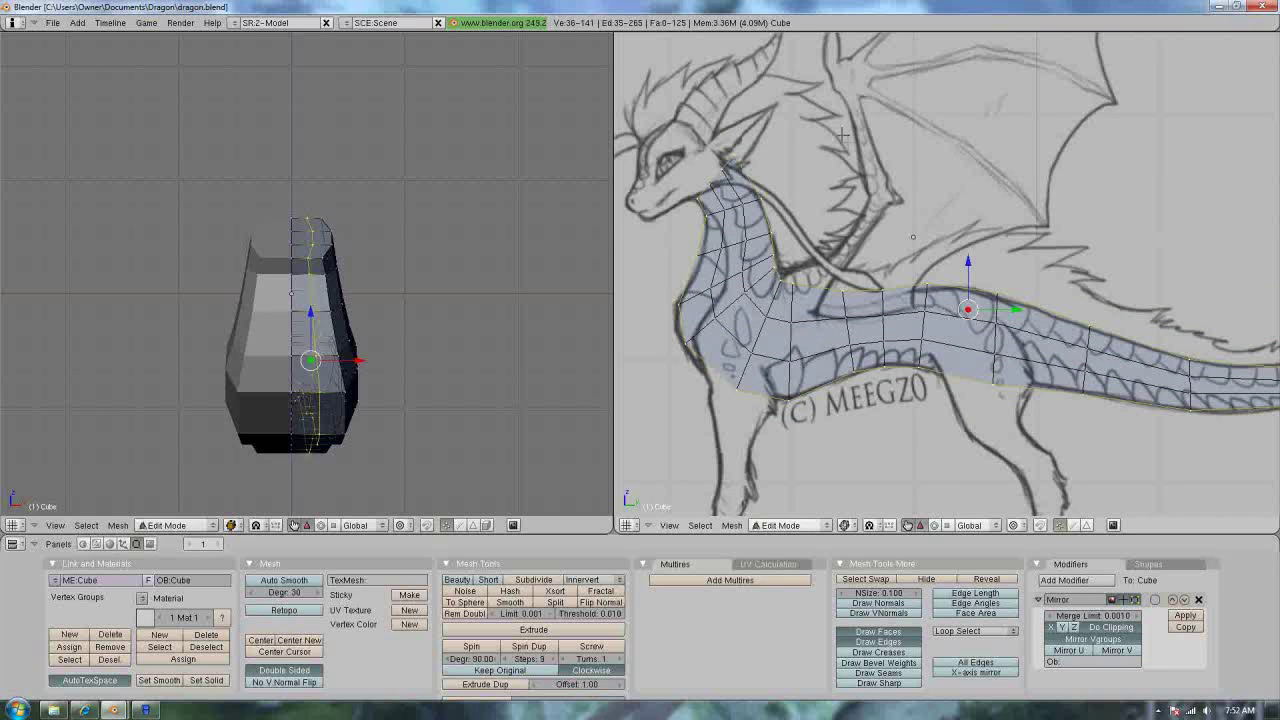
scroll(790, 105, down, 2)
scroll(800, 205, up, 4)
scroll(835, 212, down, 3)
scroll(285, 210, up, 3)
scroll(285, 210, up, 3)
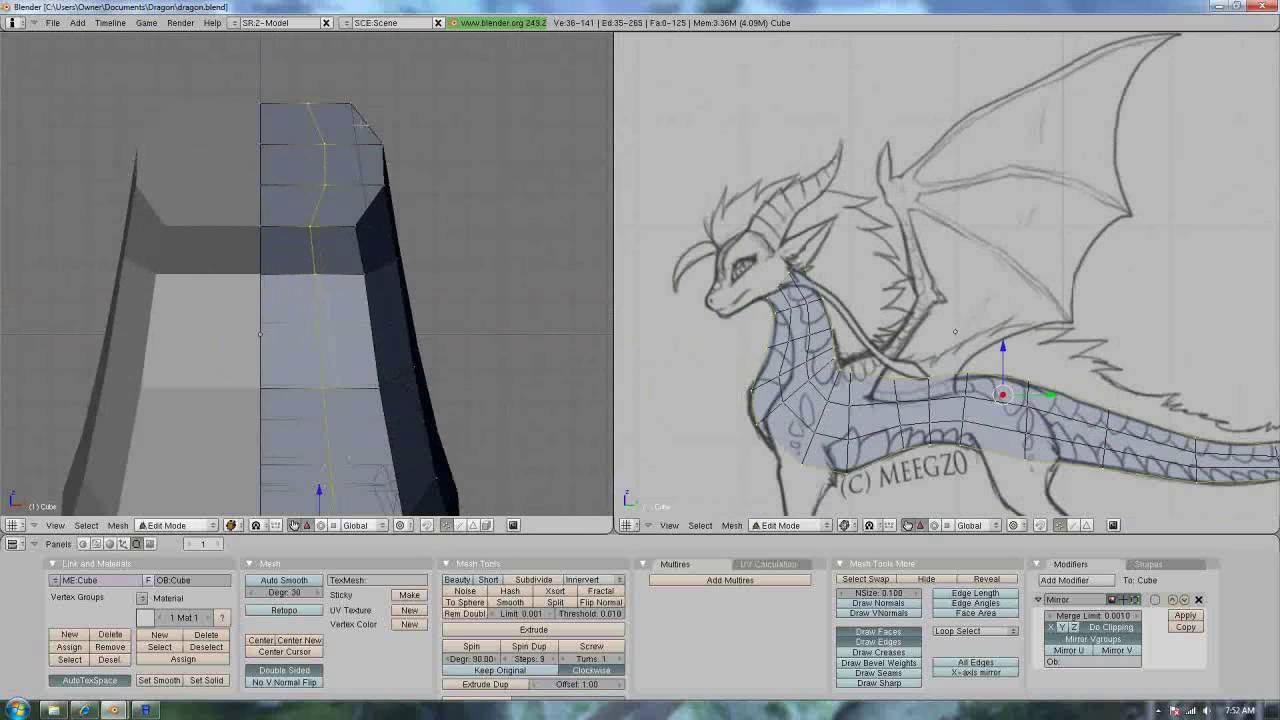
middle_drag(375, 183, 320, 215)
shift+middle_drag(891, 279, 885, 213)
key(g)
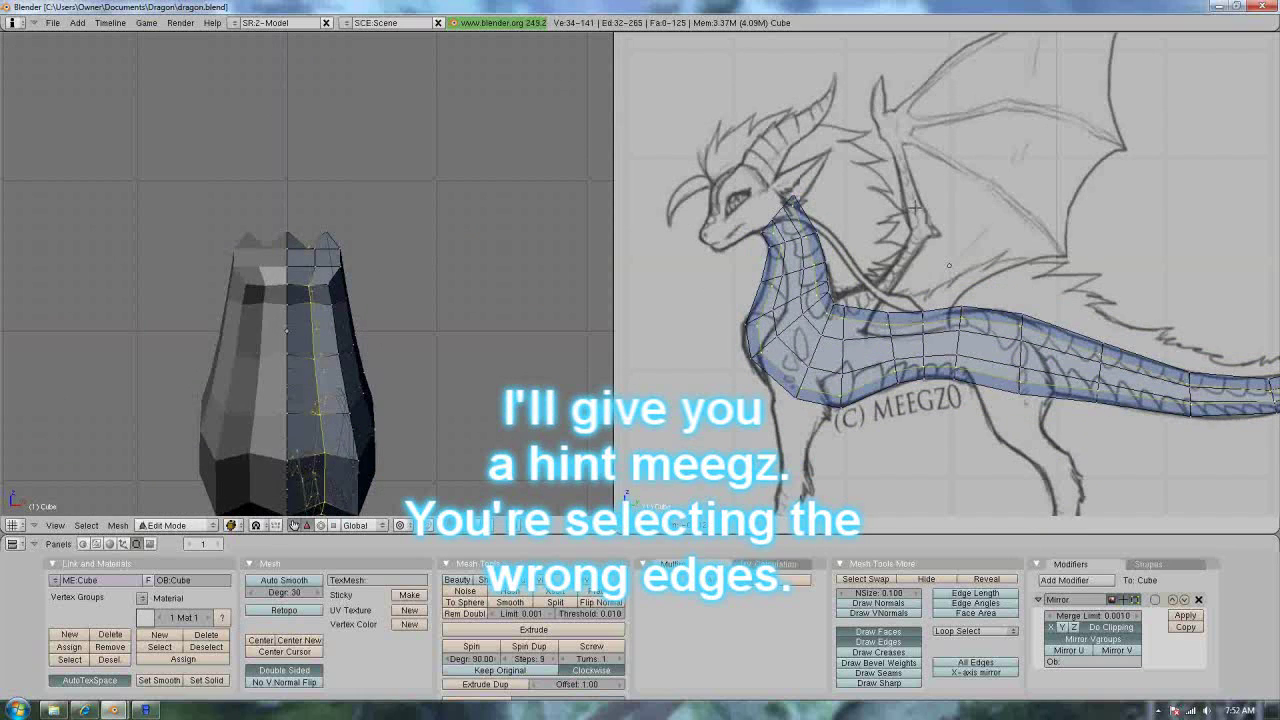
key(Escape)
Clear the selection and select the corner vertices running down the front of the neck and under the chest
key(KP_3)
key(KP_1)
key(a)
alt+right_click(931, 258)
middle_drag(330, 330, 287, 205)
right_click(302, 218)
right_click(330, 268)
shift+right_click(365, 368)
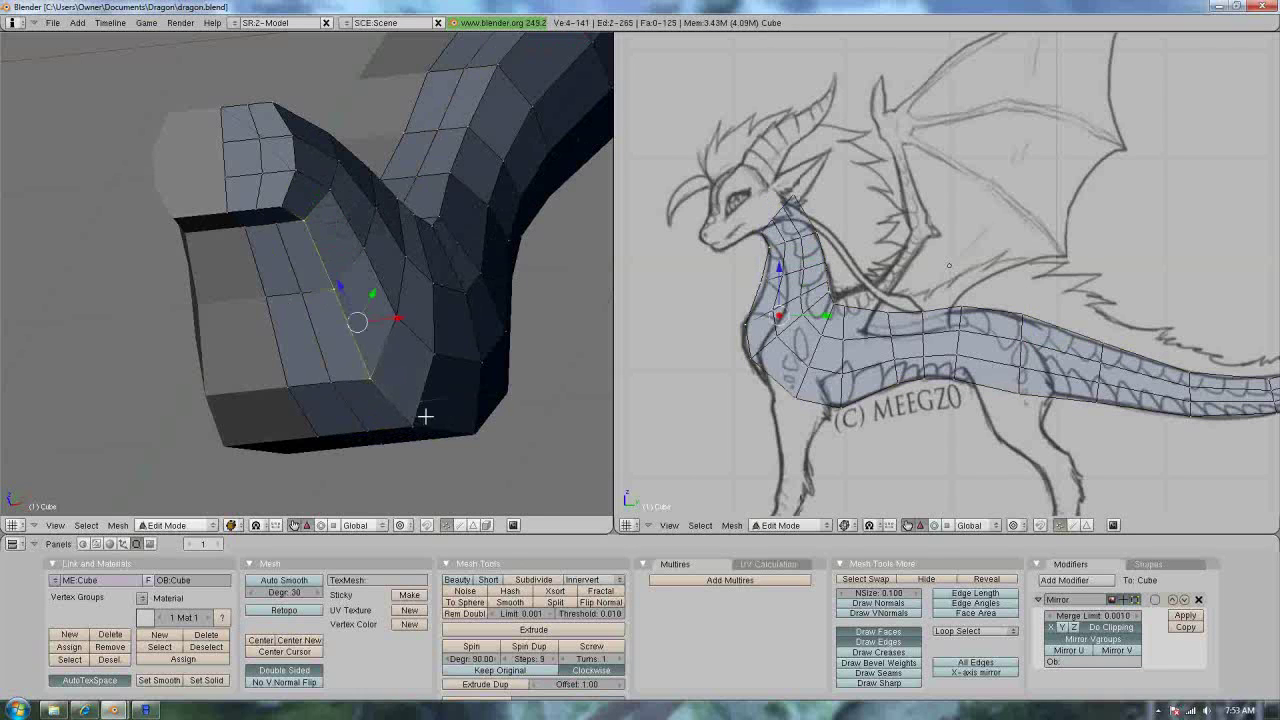
shift+right_click(419, 417)
shift+right_click(445, 429)
Add the corner vertices down the rear of the neck and along the front part of the back to the selection
middle_drag(467, 243, 443, 357)
shift+right_click(384, 303)
shift+right_click(371, 337)
shift+right_click(392, 358)
shift+right_click(414, 380)
shift+right_click(400, 357)
shift+right_click(470, 356)
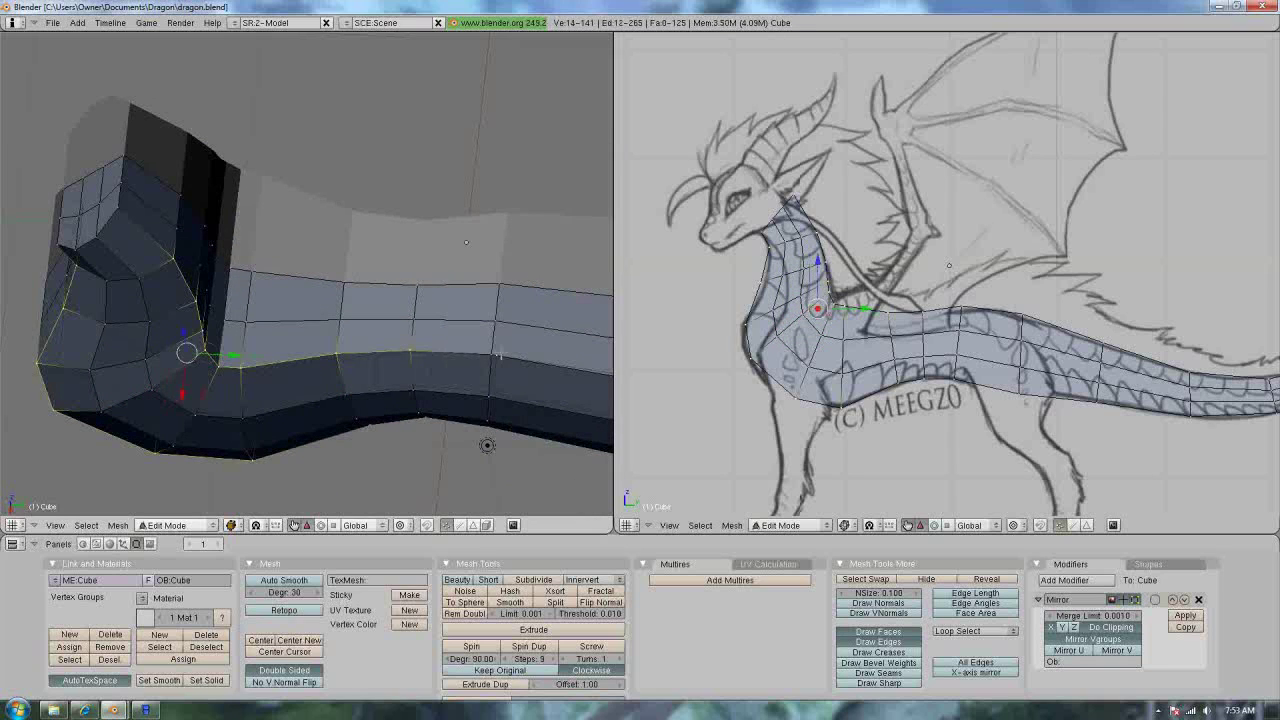
Add the upper corner vertices along the rear of the back and down the tail to its tip to the selection
shift+right_click(480, 357)
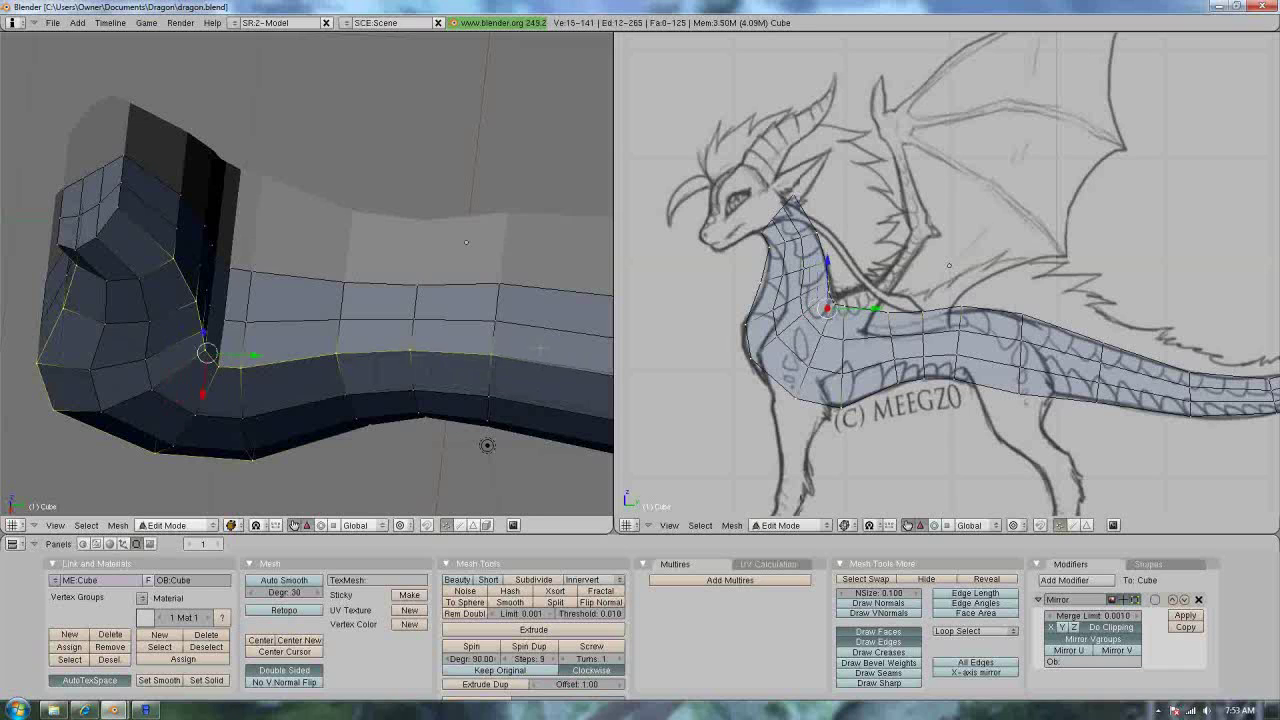
shift+middle_drag(480, 357, 268, 298)
shift+right_click(310, 310)
shift+right_click(478, 335)
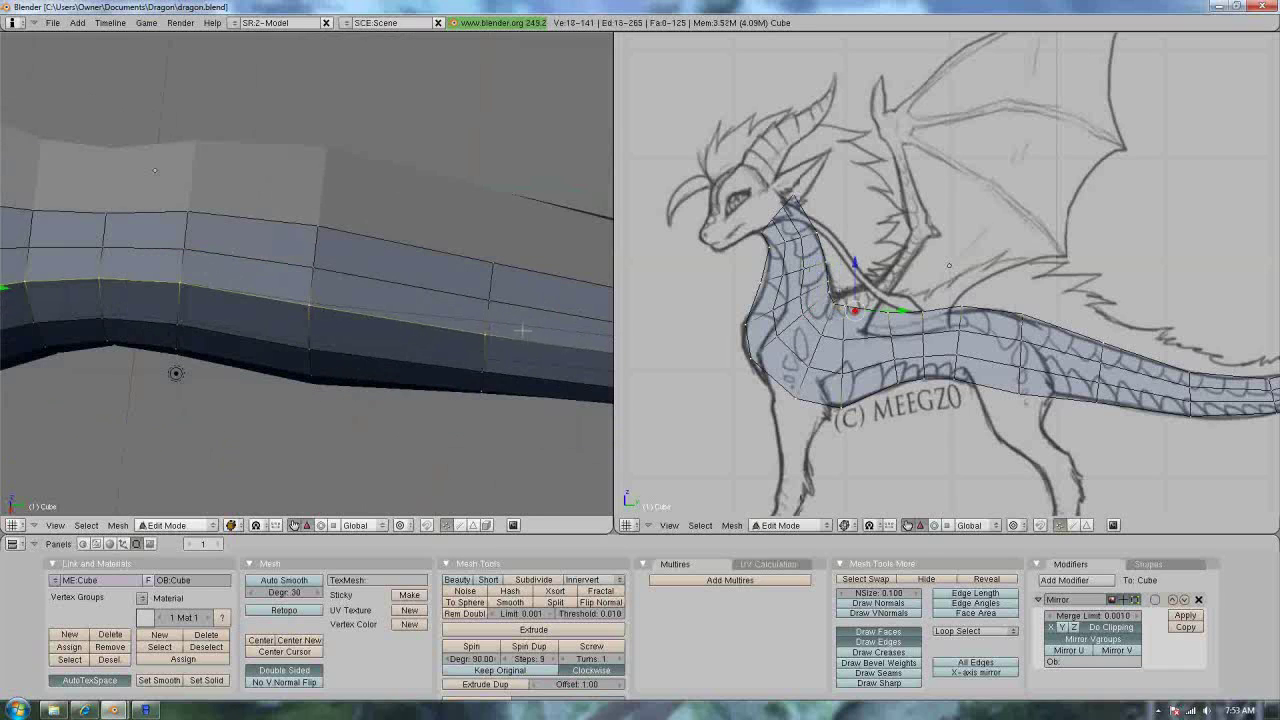
middle_drag(478, 335, 430, 330)
shift+right_click(350, 357)
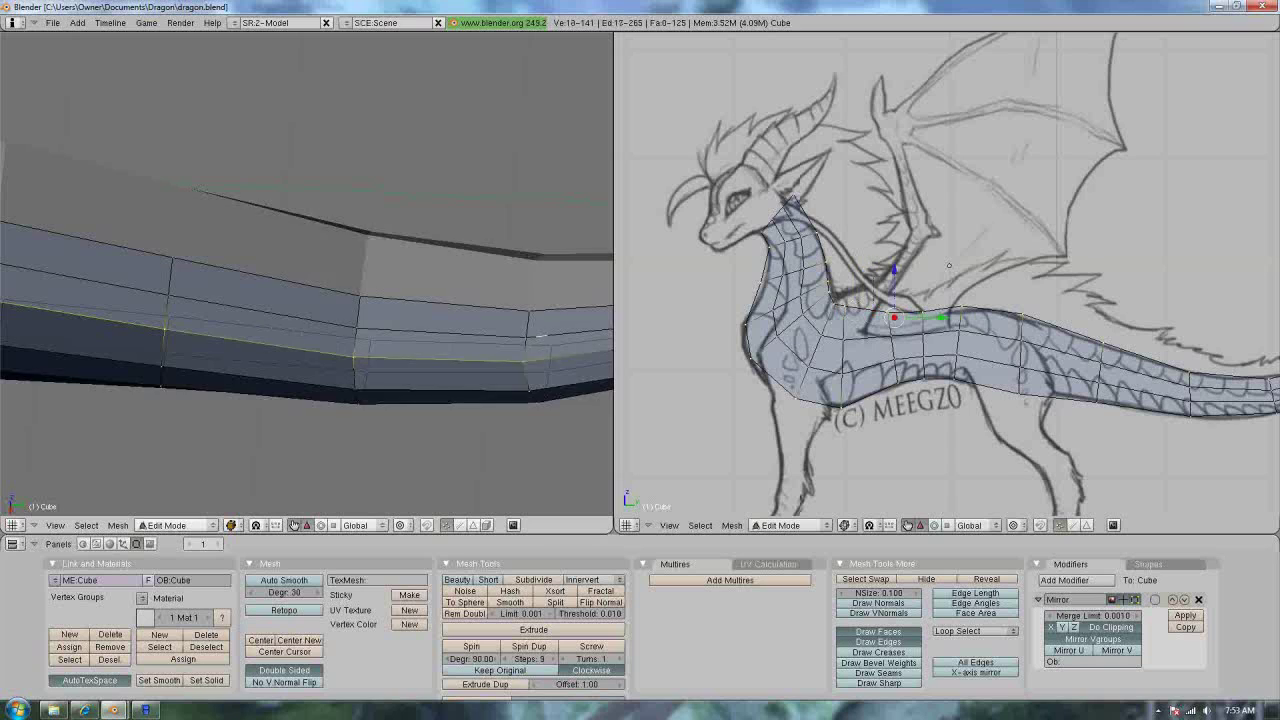
middle_drag(540, 337, 480, 330)
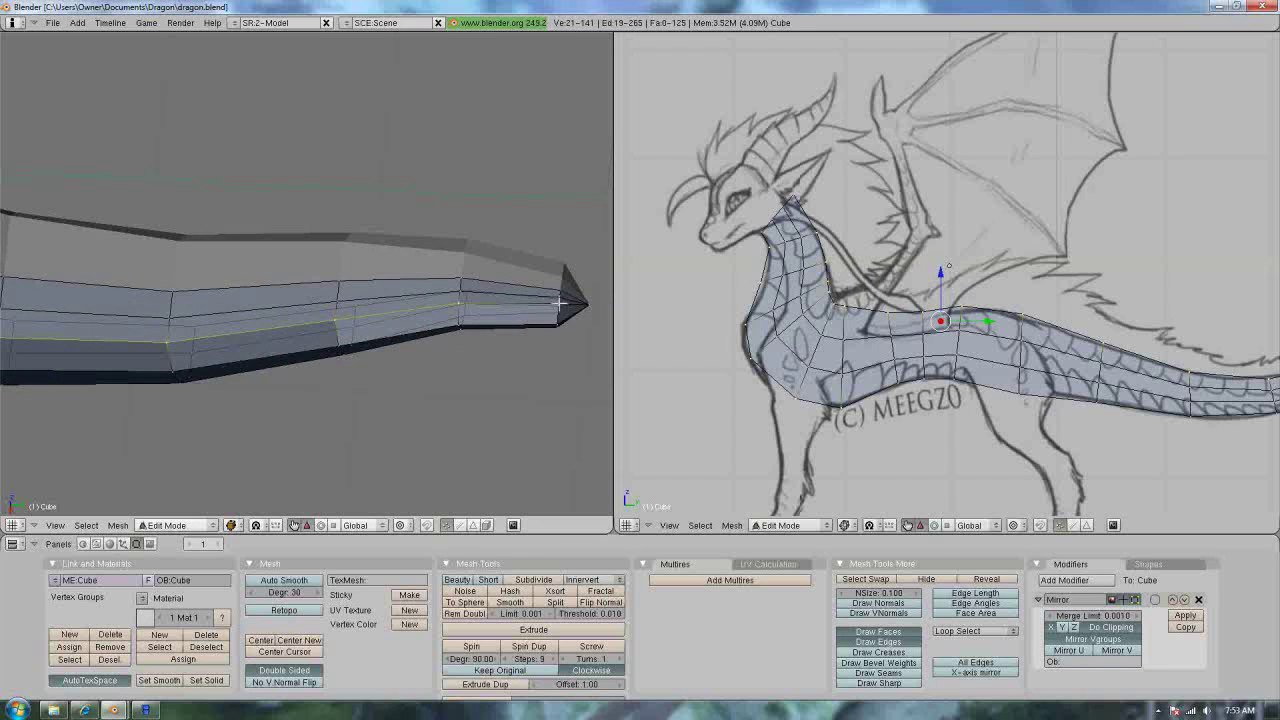
Add the corner vertices along the underside of the tail and belly to the selection, working forward from the tail tip
mouse_move(360, 380)
middle_down()
mouse_move(381, 491)
mouse_move(375, 424)
mouse_move(390, 380)
mouse_move(244, 172)
mouse_move(403, 268)
mouse_move(380, 300)
mouse_move(386, 391)
mouse_move(432, 421)
middle_up()
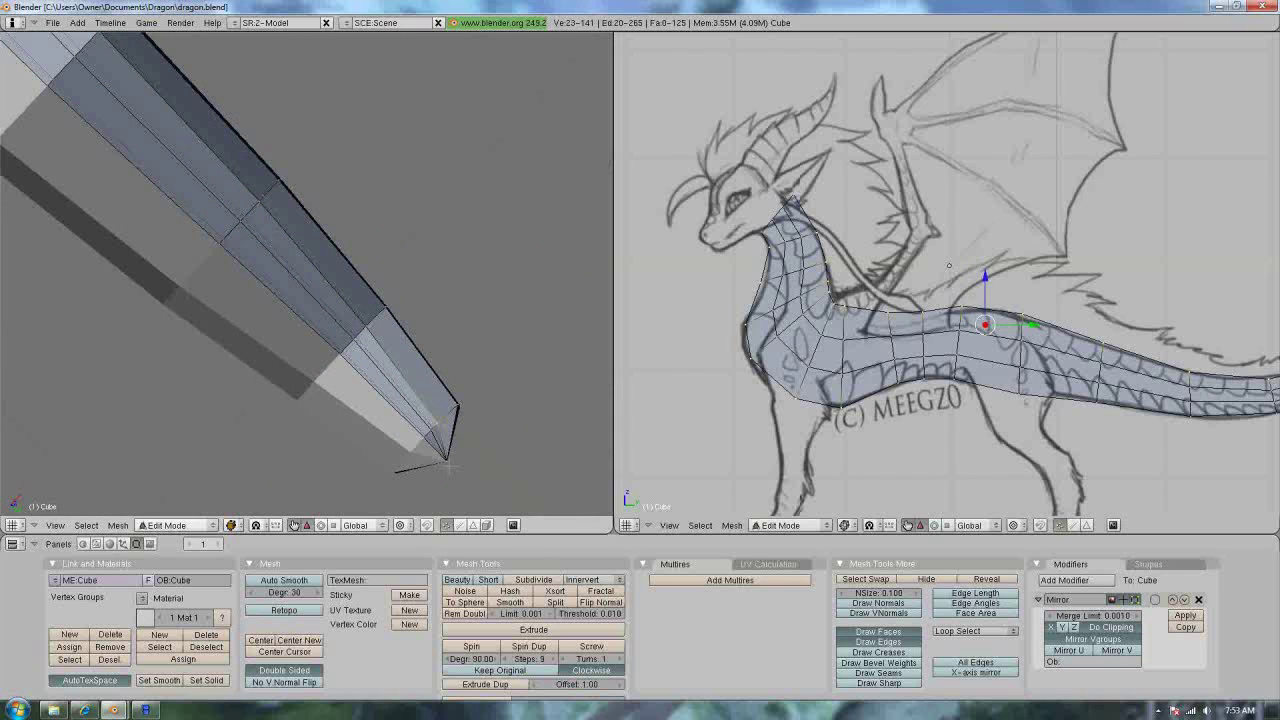
middle_drag(363, 247, 299, 423)
shift+right_click(300, 402)
shift+right_click(177, 263)
scroll(240, 280, up, 2)
shift+right_click(300, 296)
scroll(310, 300, down, 2)
shift+right_click(340, 312)
scroll(348, 320, down, 1)
shift+right_click(345, 316)
shift+right_click(202, 194)
scroll(280, 290, down, 1)
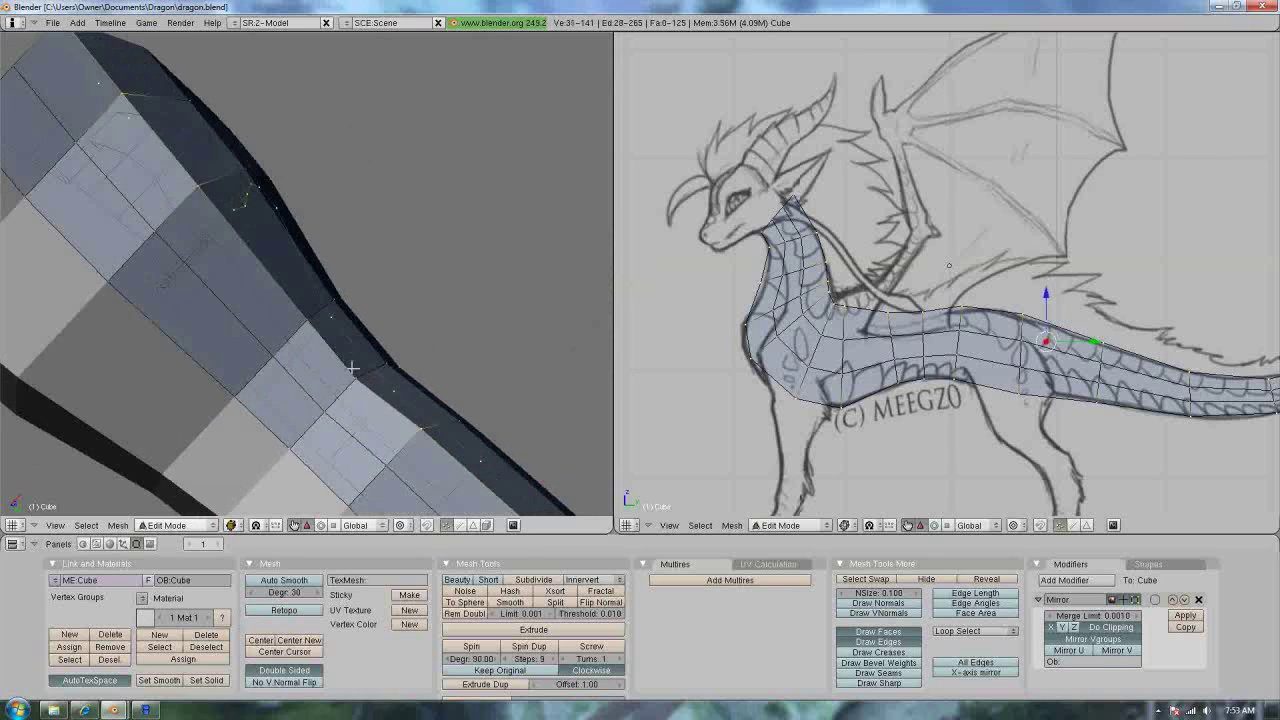
middle_drag(203, 180, 236, 289)
Shrink the selected corner vertices inward along their normals to round the body
key(KP_Decimal)
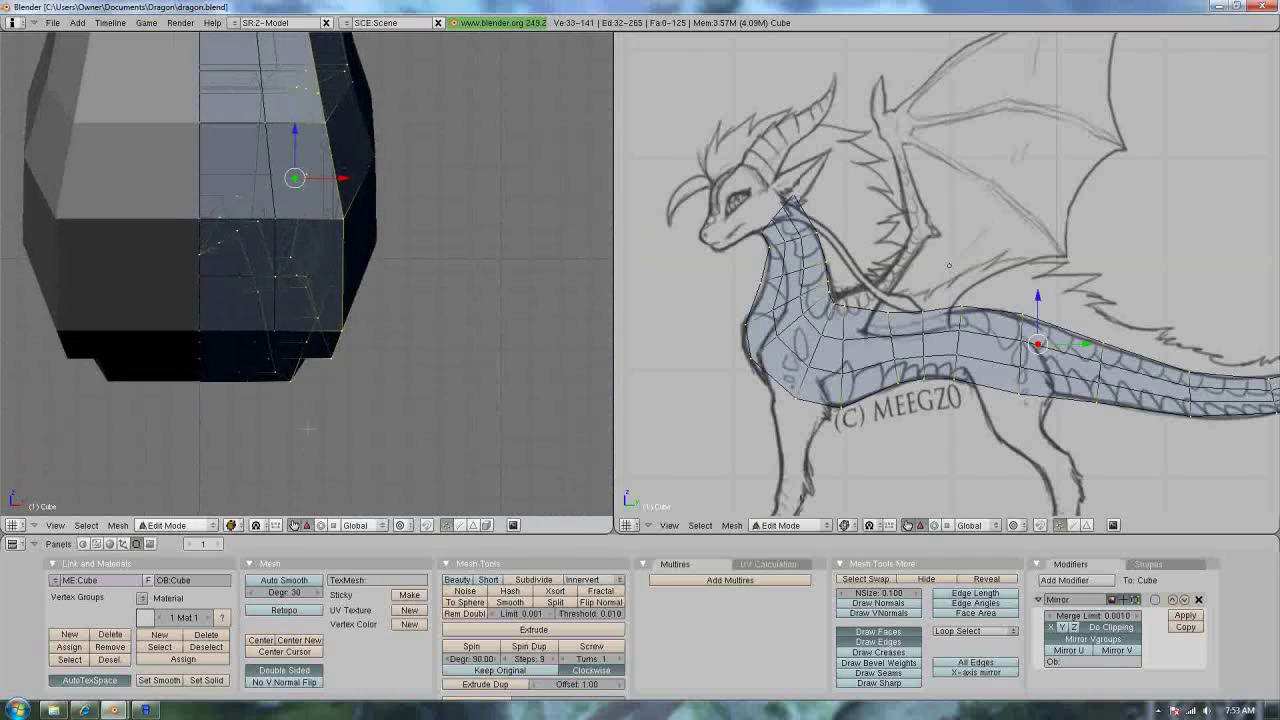
scroll(306, 274, down, 2)
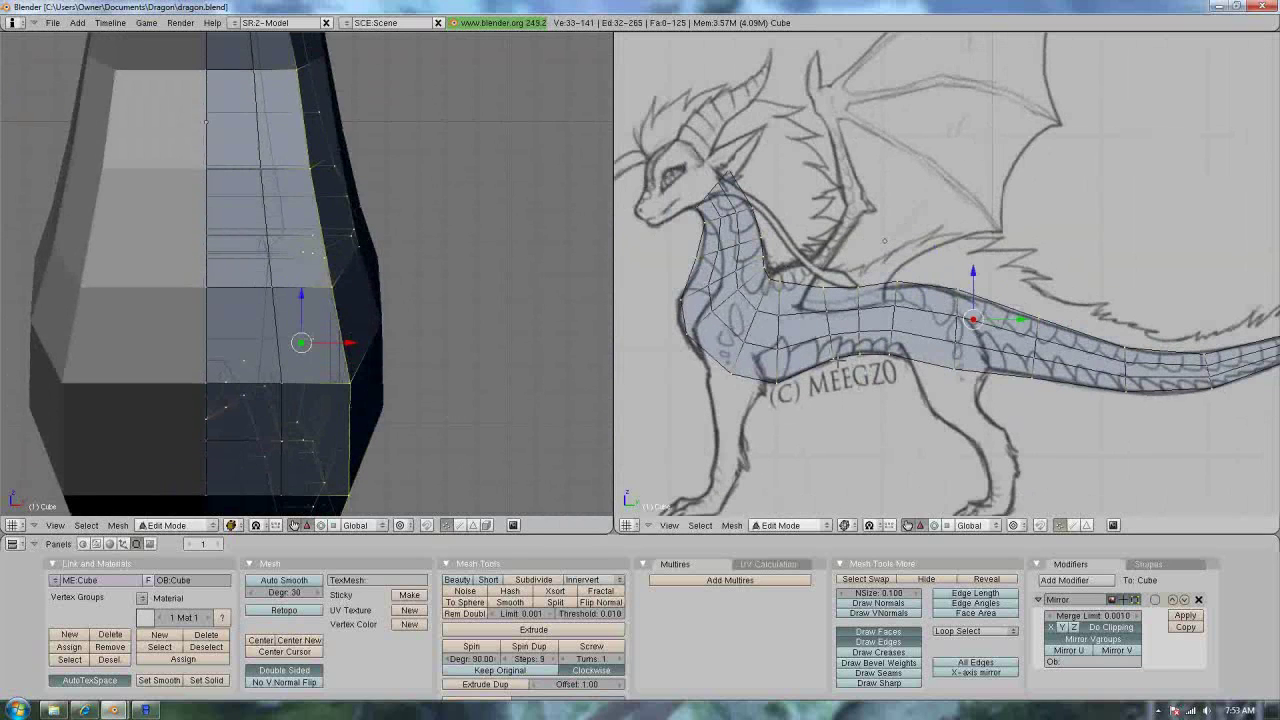
key(alt+s)
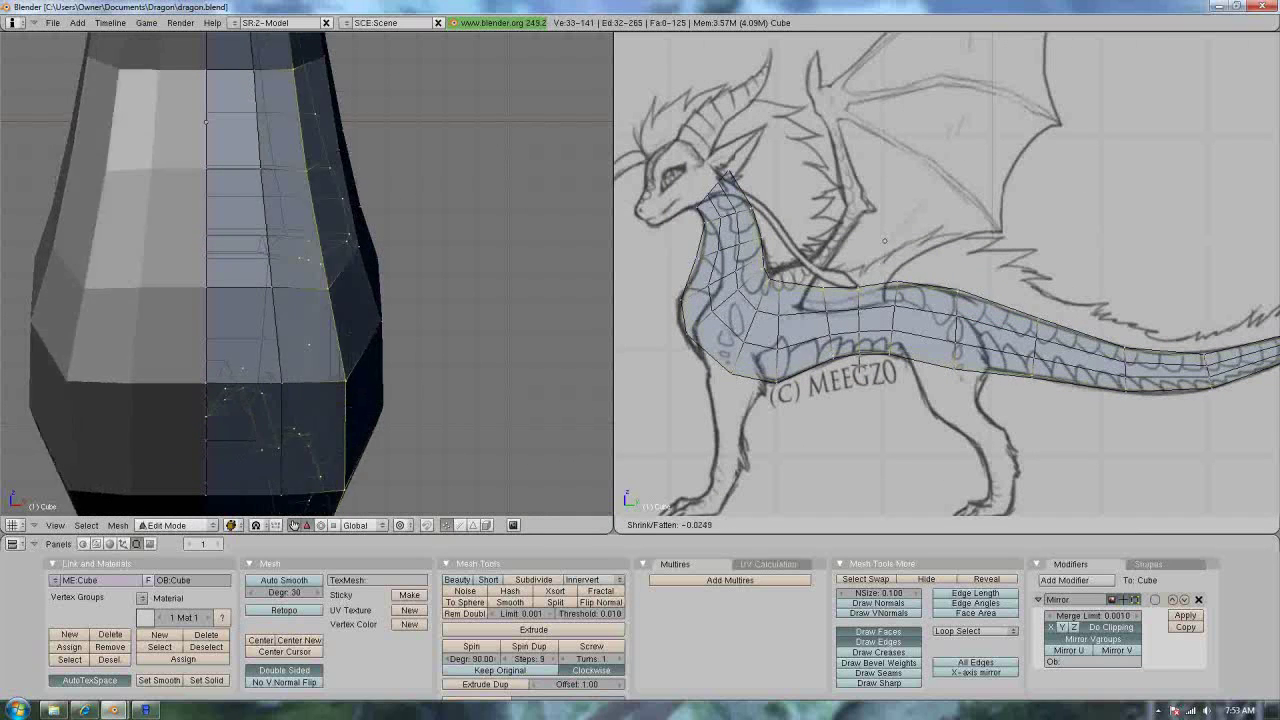
key(Return)
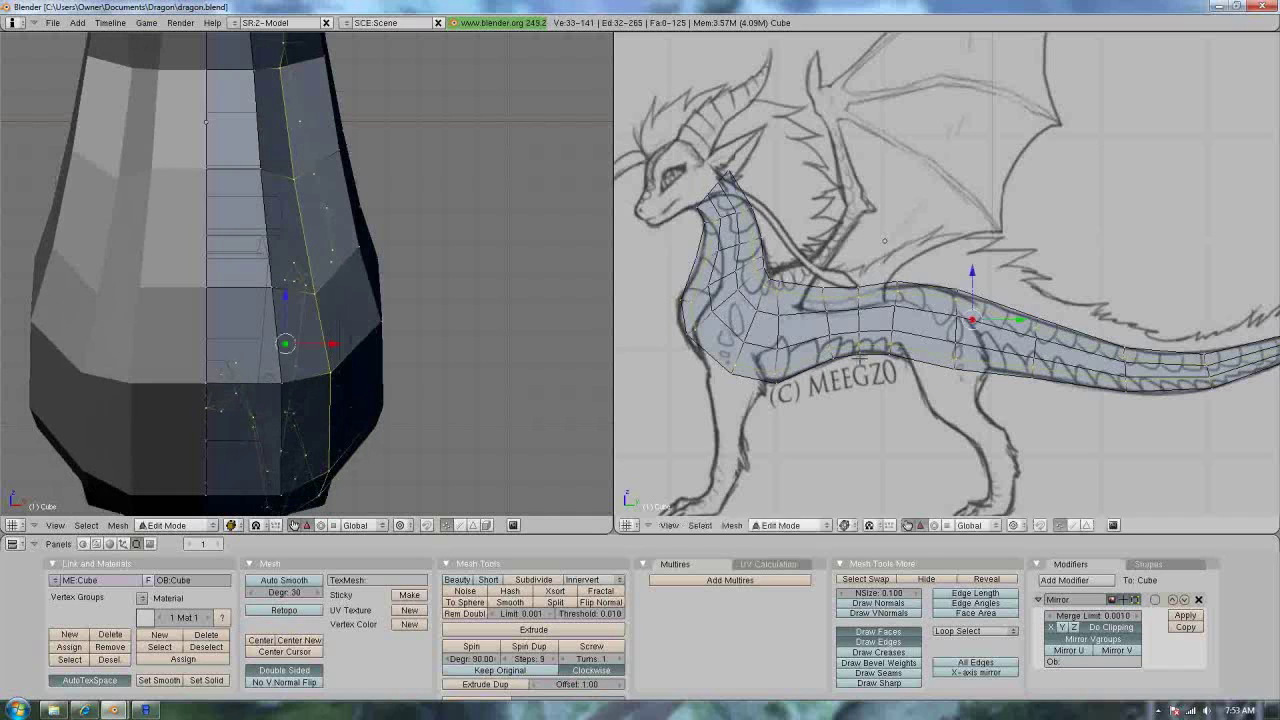
Scale a pair of corner vertices on the side of the tail farther apart
middle_drag(924, 281, 856, 336)
middle_drag(300, 280, 367, 268)
key(KP_1)
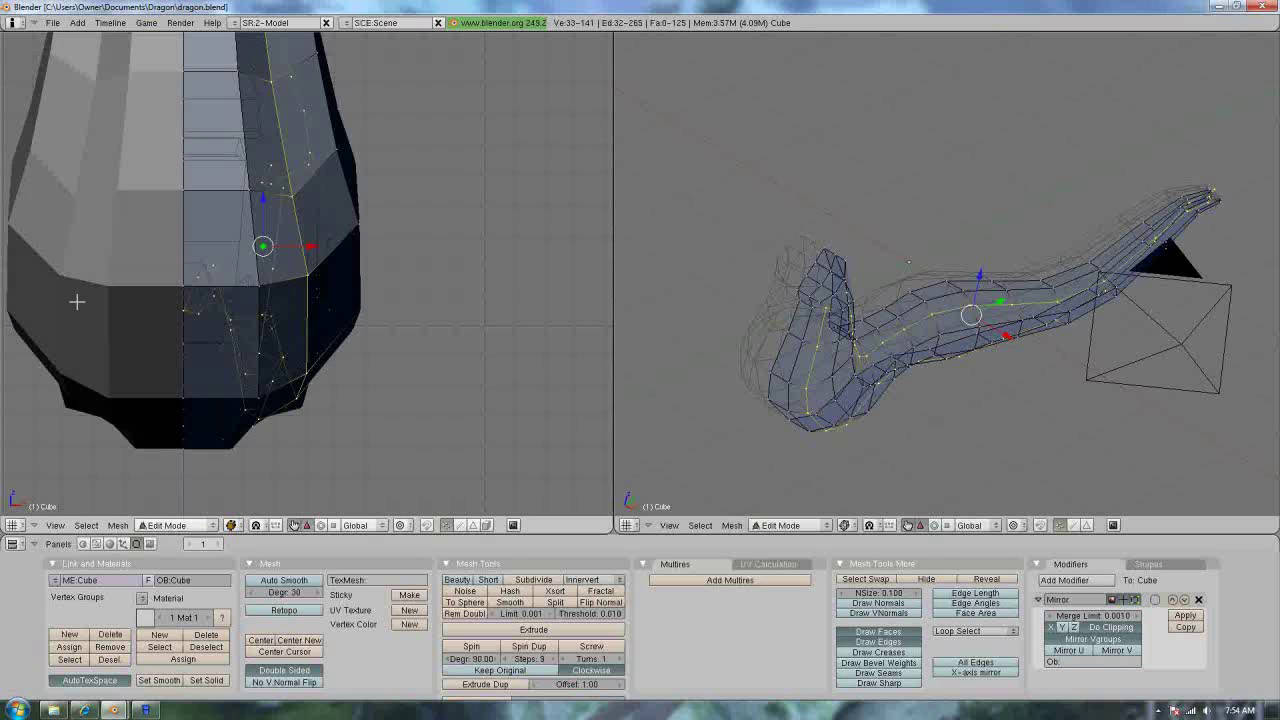
key(KP_3)
scroll(196, 155, up, 4)
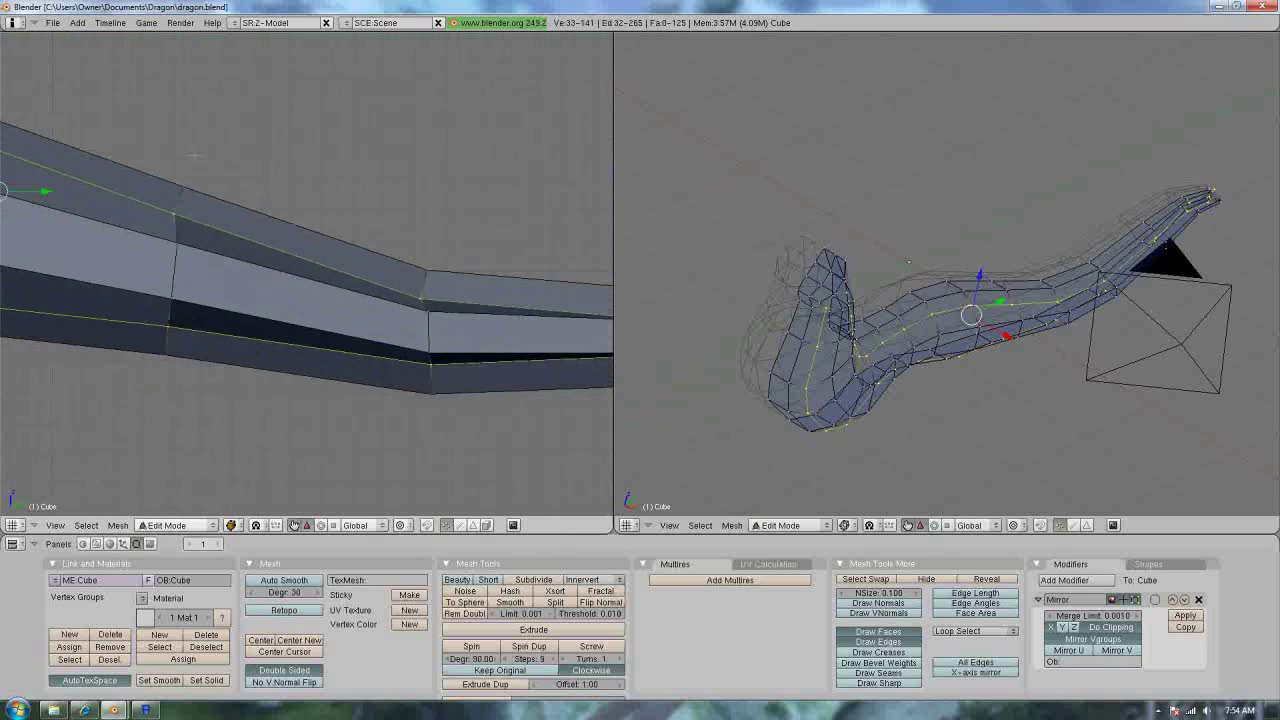
right_click(420, 363)
middle_drag(509, 371, 414, 314)
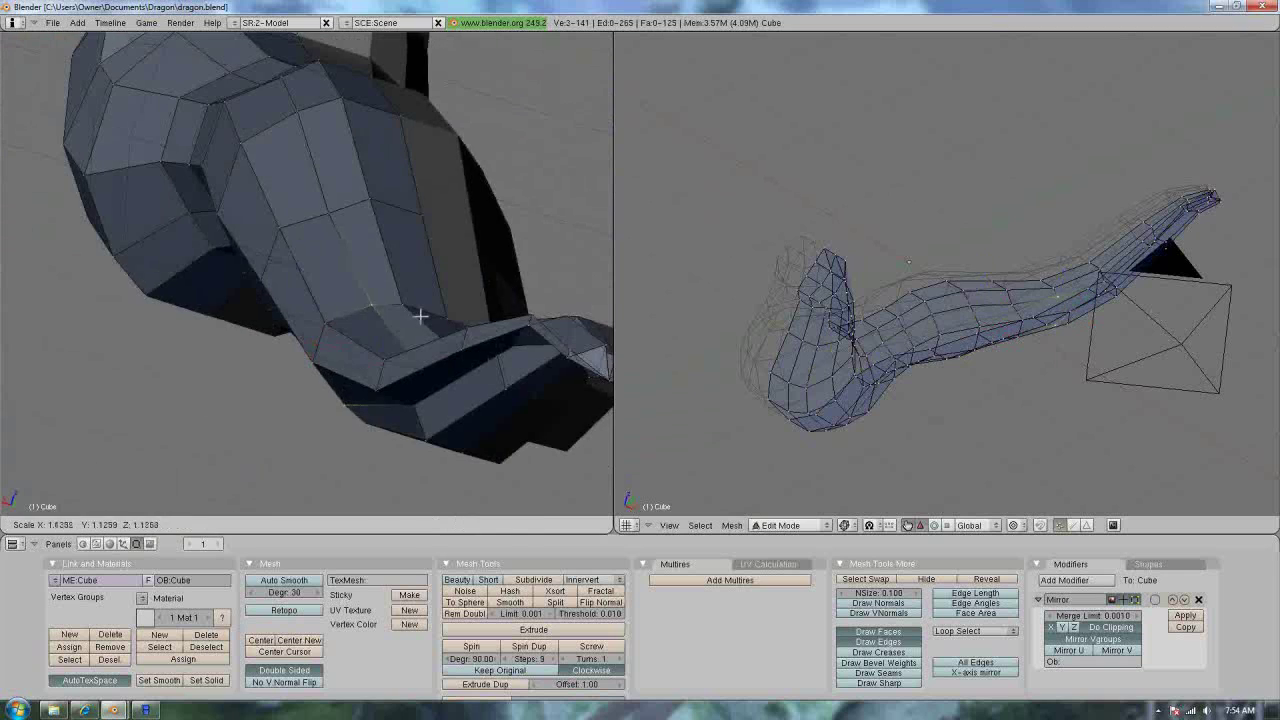
shift+right_click(471, 357)
middle_drag(471, 357, 397, 353)
Select a tail-tip vertex, grow the selection, and delete the selected faces at the end of the tail
right_click(433, 286)
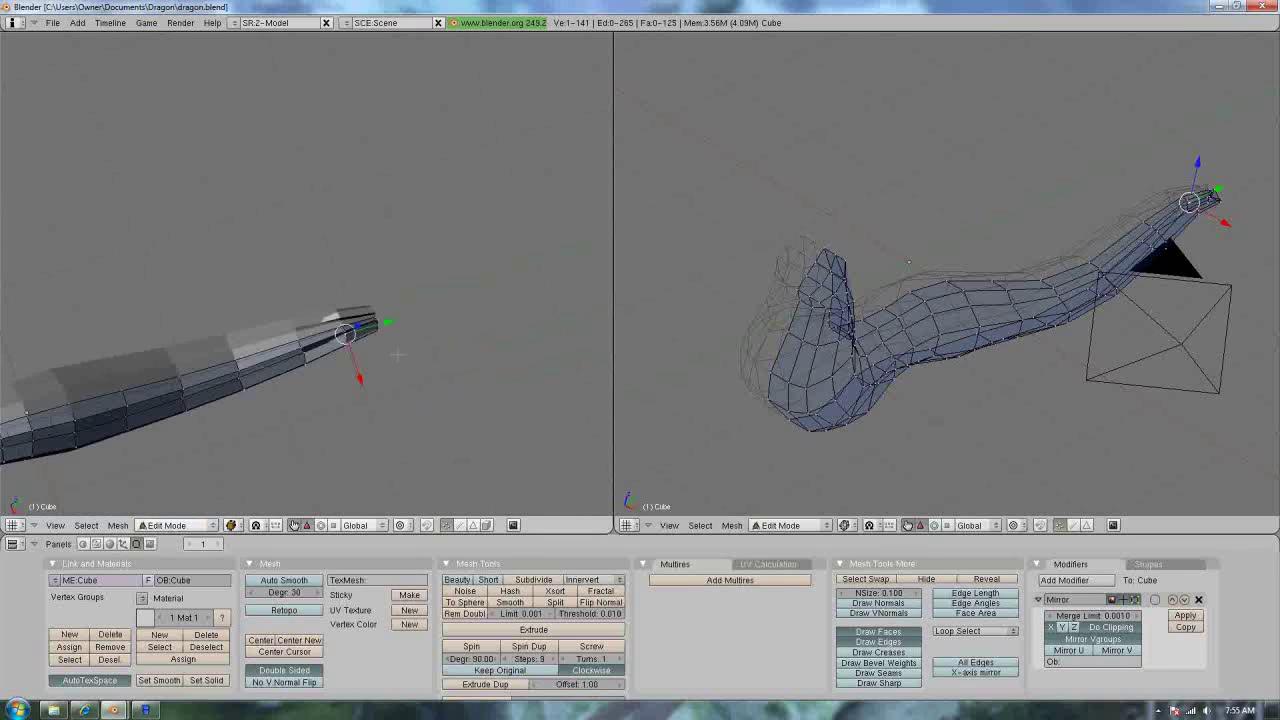
key(ctrl+KP_Add)
key(x)
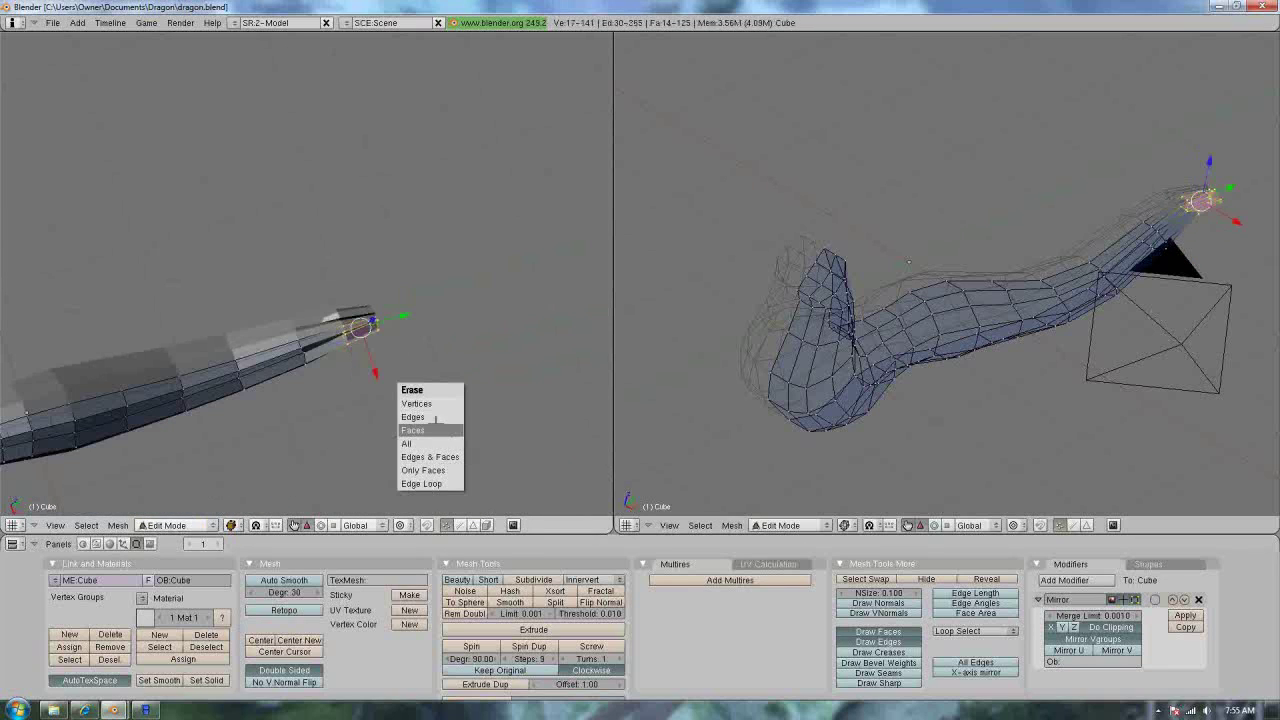
click(412, 416)
Move the upper rim vertices at the open end of the tail to start rounding the opening
middle_drag(412, 416, 360, 380)
middle_drag(154, 285, 130, 352)
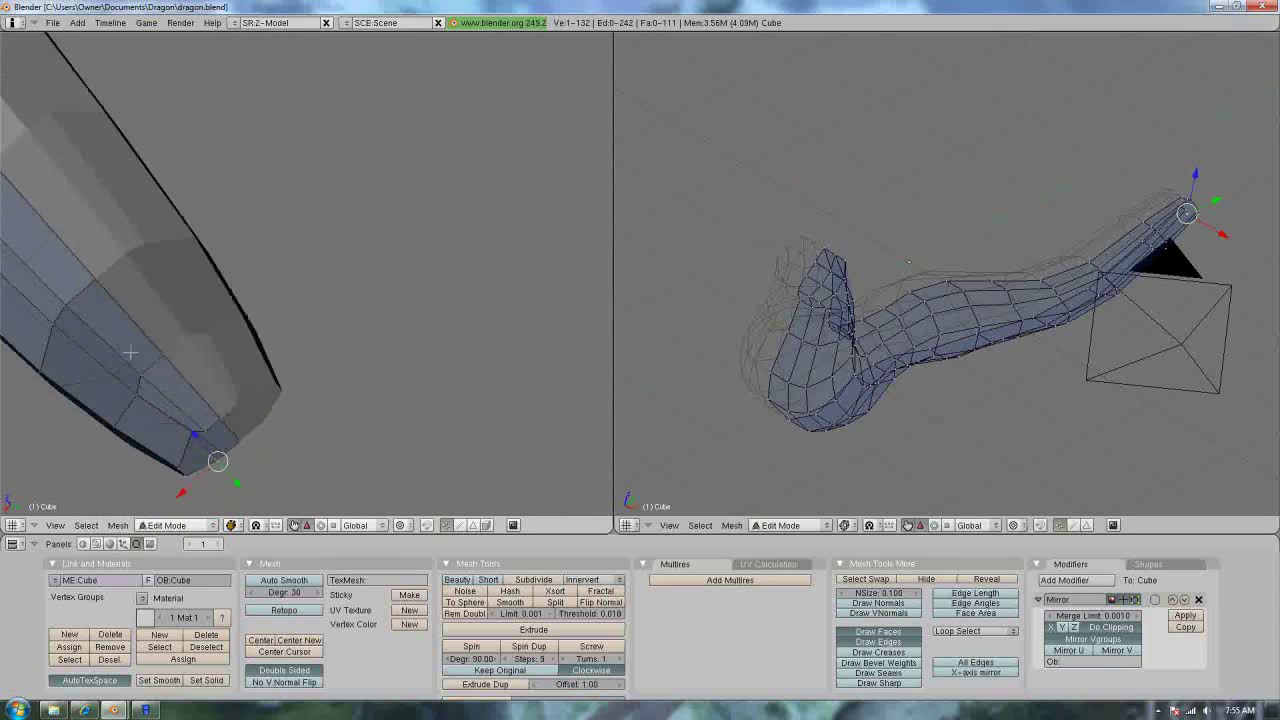
key(g)
click(166, 428)
middle_drag(166, 412, 160, 298)
right_click(110, 296)
key(g)
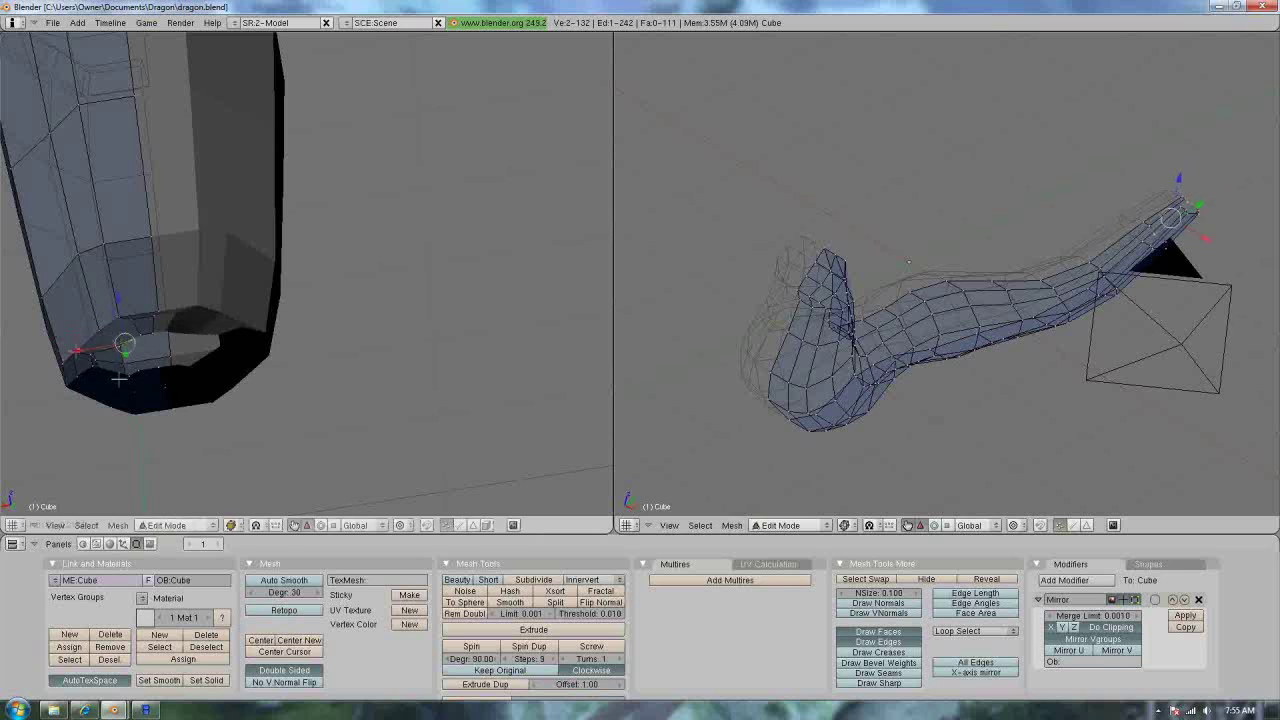
click(124, 376)
Move the outer corner and neighbouring rim vertices of the open tail end to even out its round shape
shift+right_click(124, 376)
key(g)
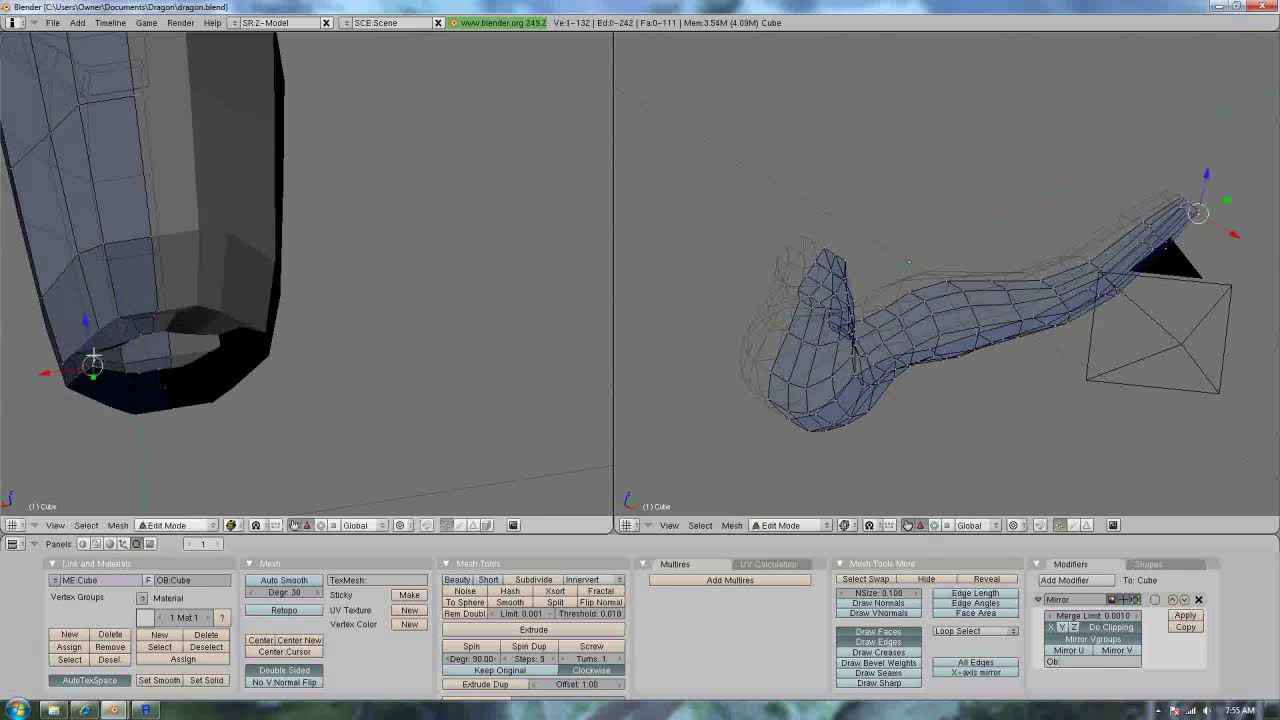
scroll(115, 404, up, 3)
click(115, 404)
middle_drag(115, 404, 180, 371)
right_click(180, 297)
key(g)
click(180, 297)
Select the outer side vertices along the rear half of the tail and move them inward to slim it
middle_drag(180, 297, 240, 375)
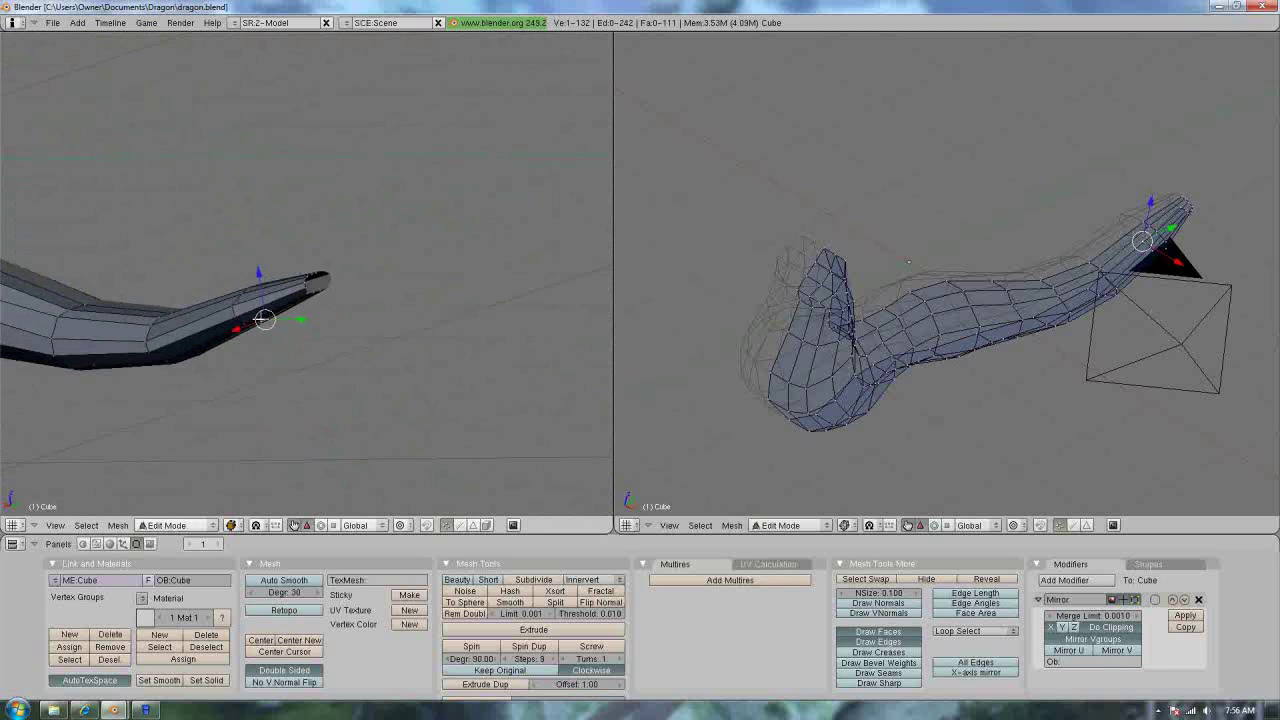
middle_drag(238, 318, 48, 405)
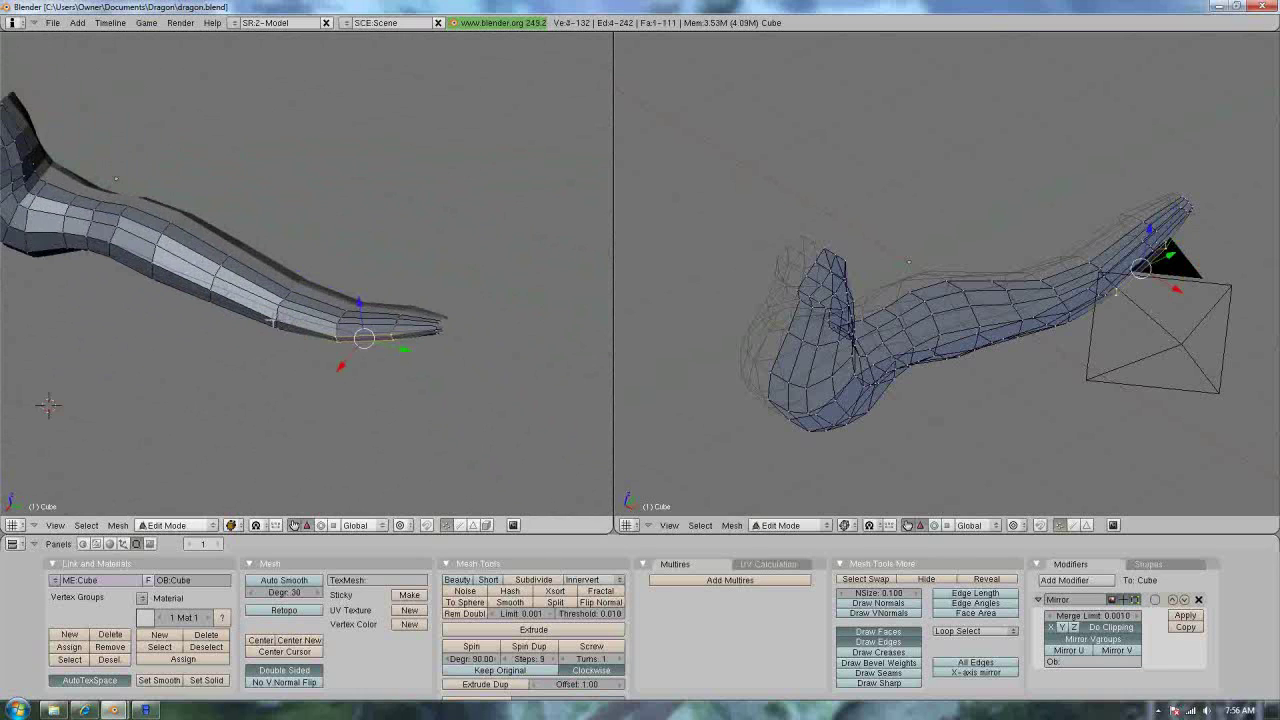
scroll(229, 310, up, 4)
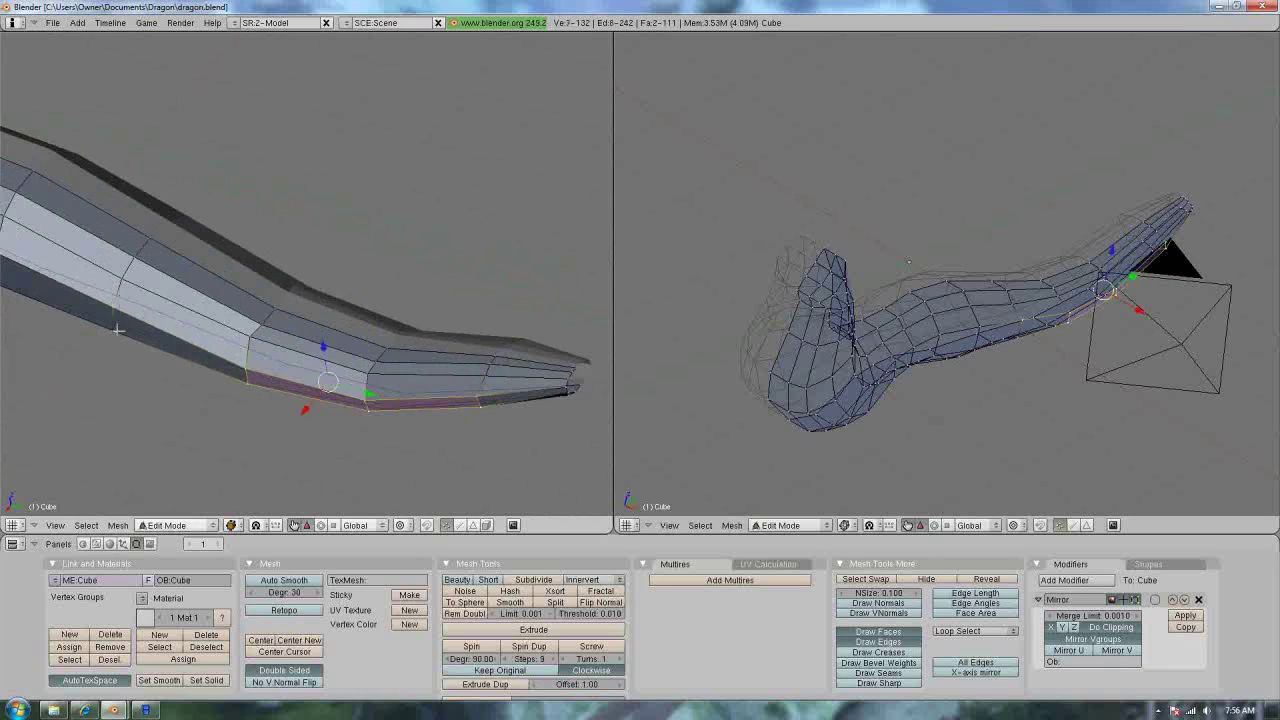
shift+right_click(118, 330)
middle_drag(118, 330, 383, 305)
shift+right_click(293, 325)
middle_drag(293, 325, 296, 262)
shift+right_click(295, 398)
middle_drag(295, 398, 365, 327)
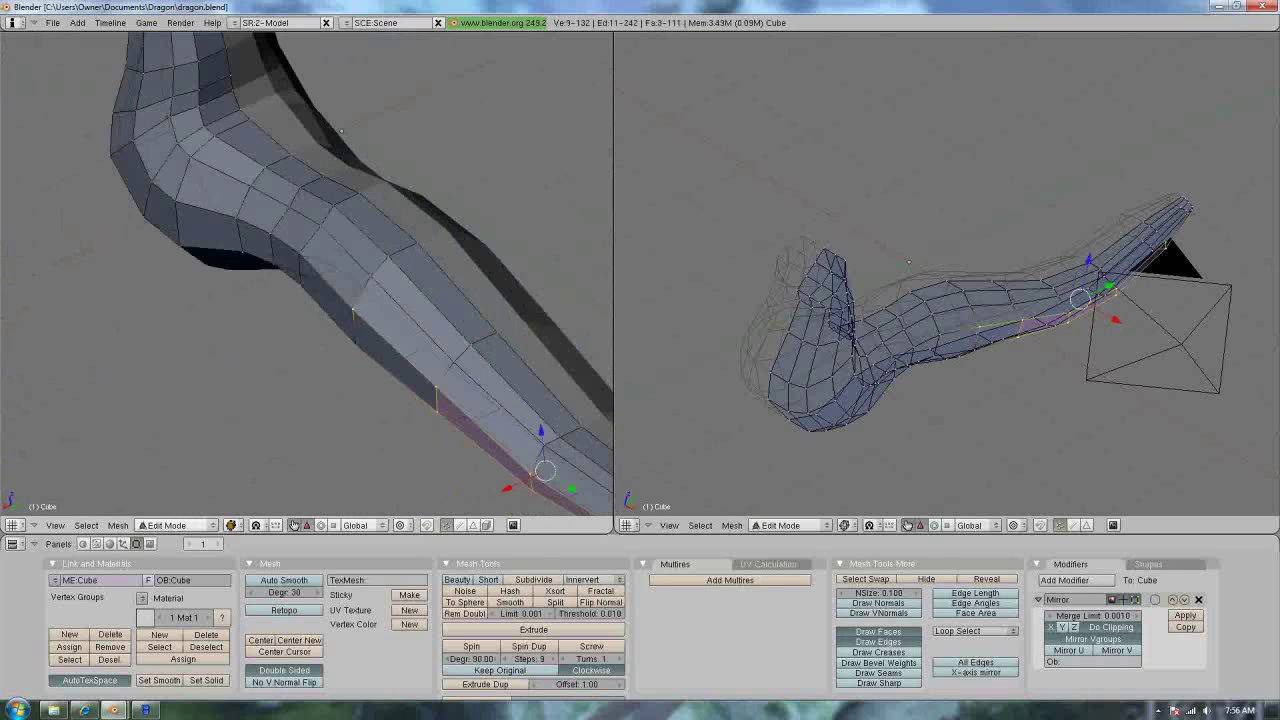
scroll(360, 270, down, 3)
middle_drag(360, 270, 385, 235)
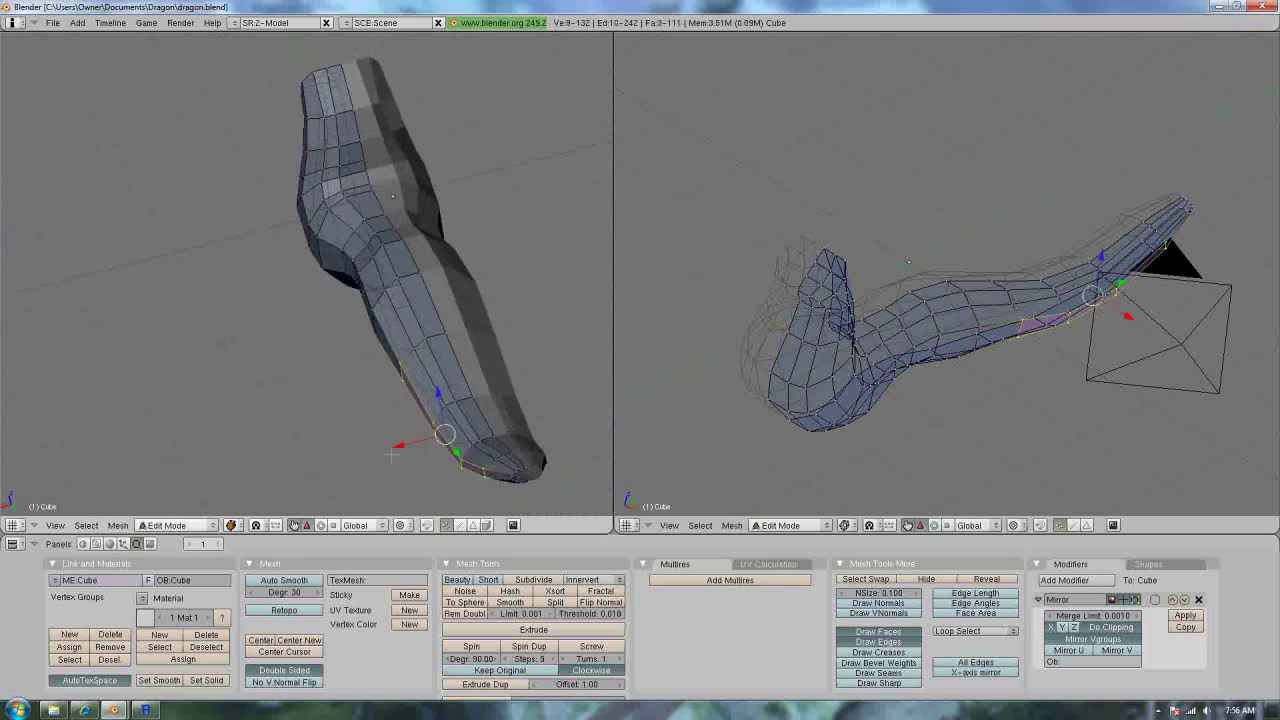
key(g)
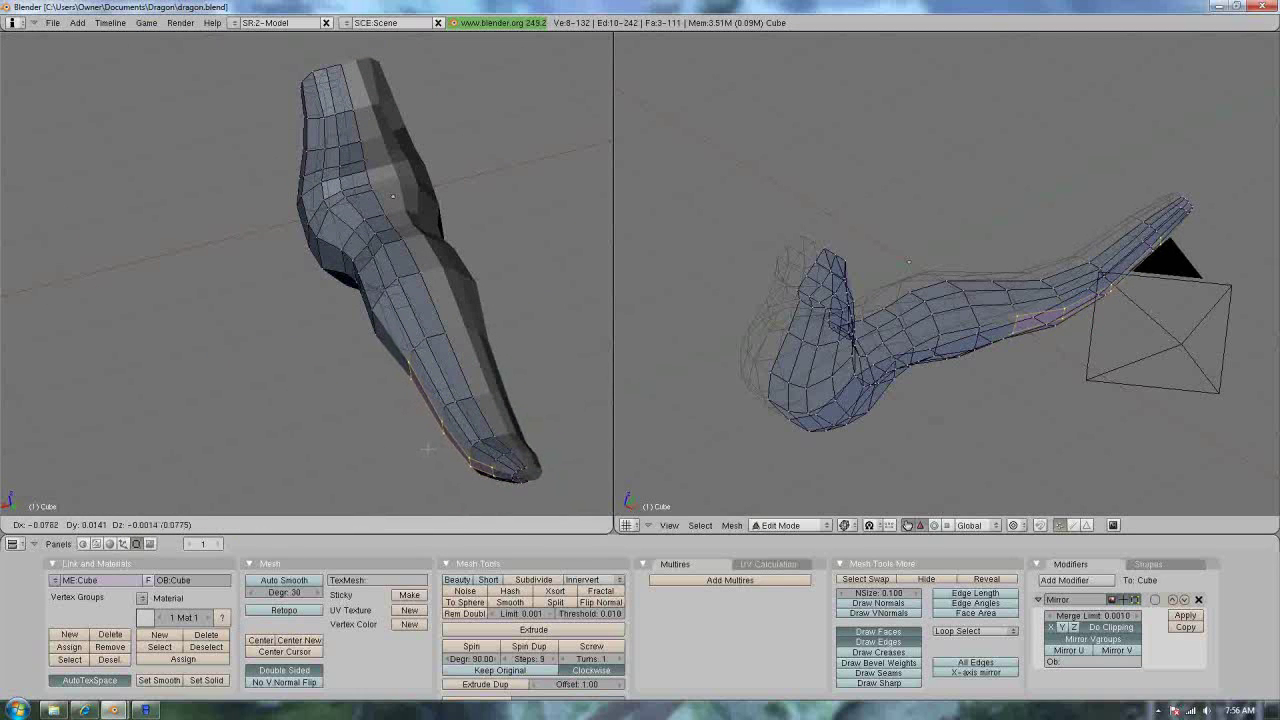
click(427, 449)
Compare the slimmed tail with the reference sketch in the side and front views
middle_drag(427, 449, 244, 446)
scroll(418, 450, up, 3)
key(KP_3)
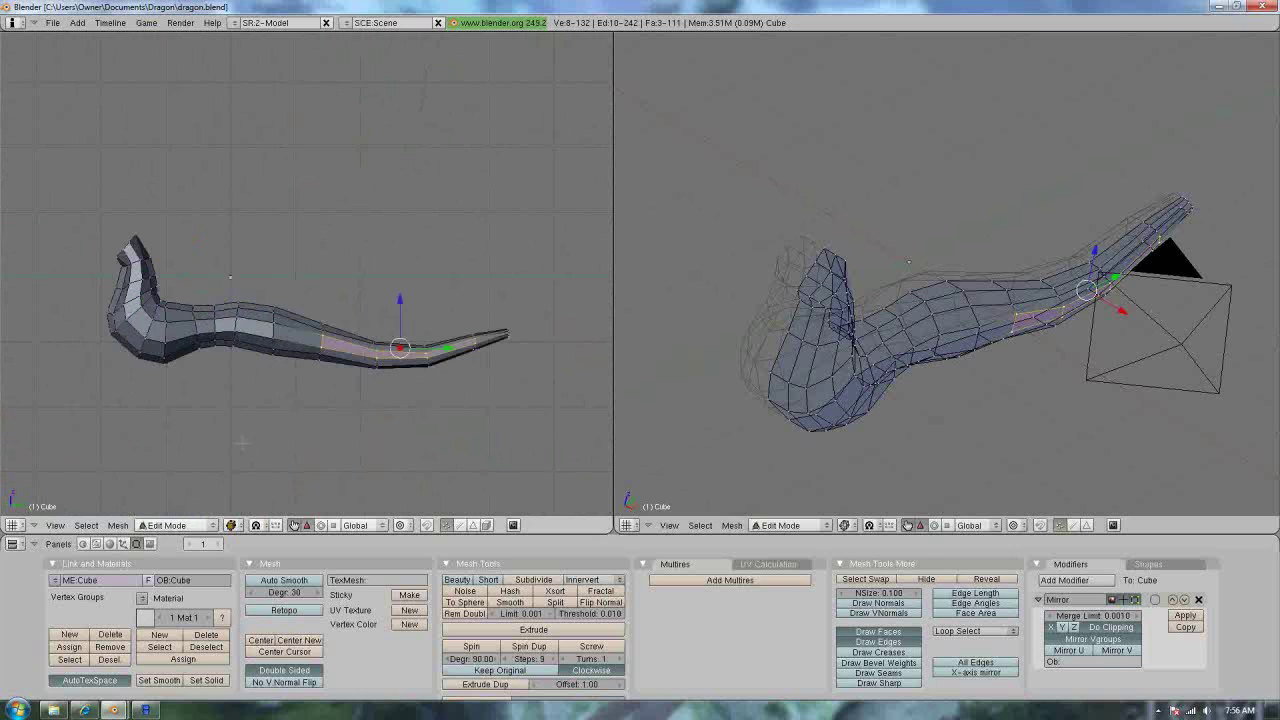
key(KP_3)
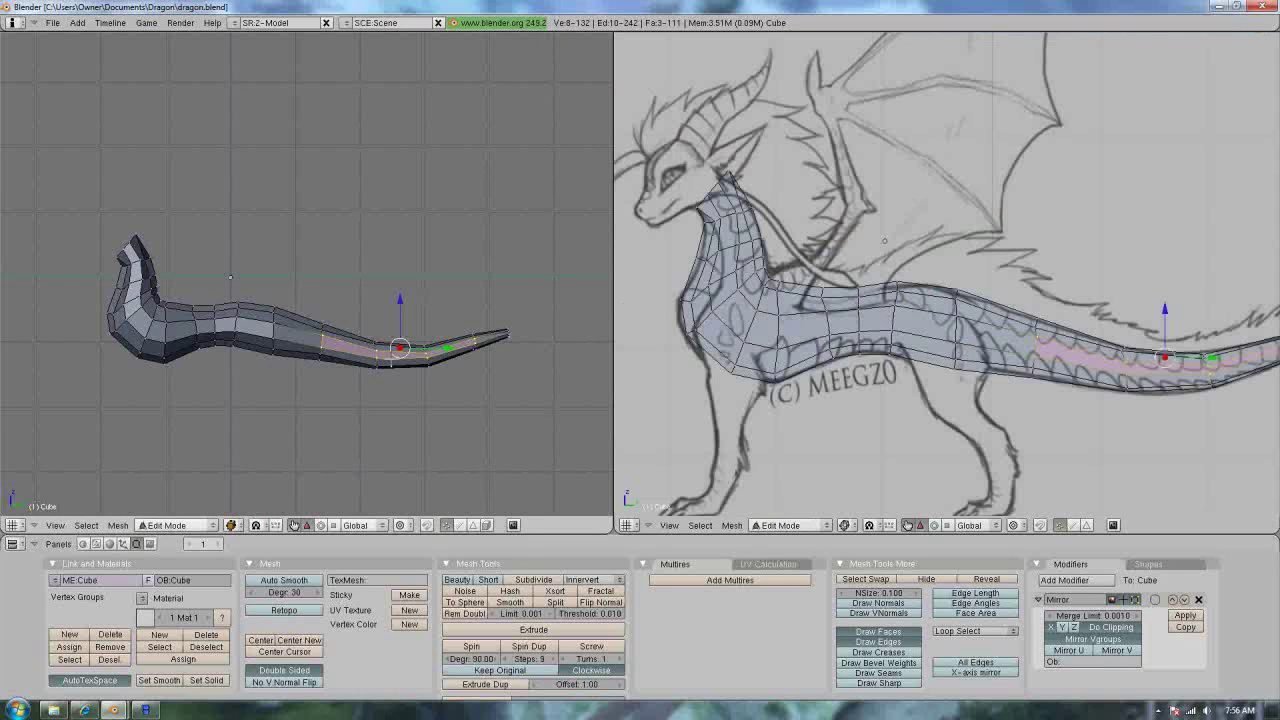
scroll(312, 286, up, 1)
ctrl+scroll(300, 270, down, 3)
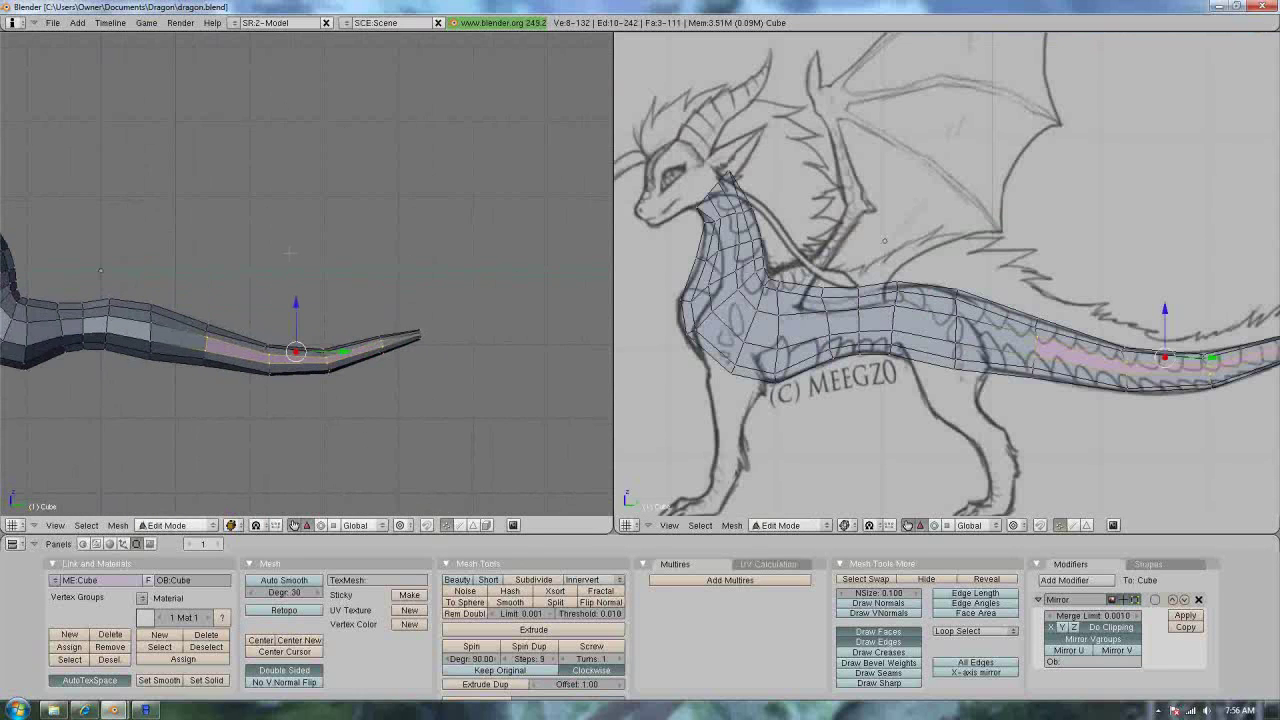
key(KP_1)
scroll(923, 363, up, 4)
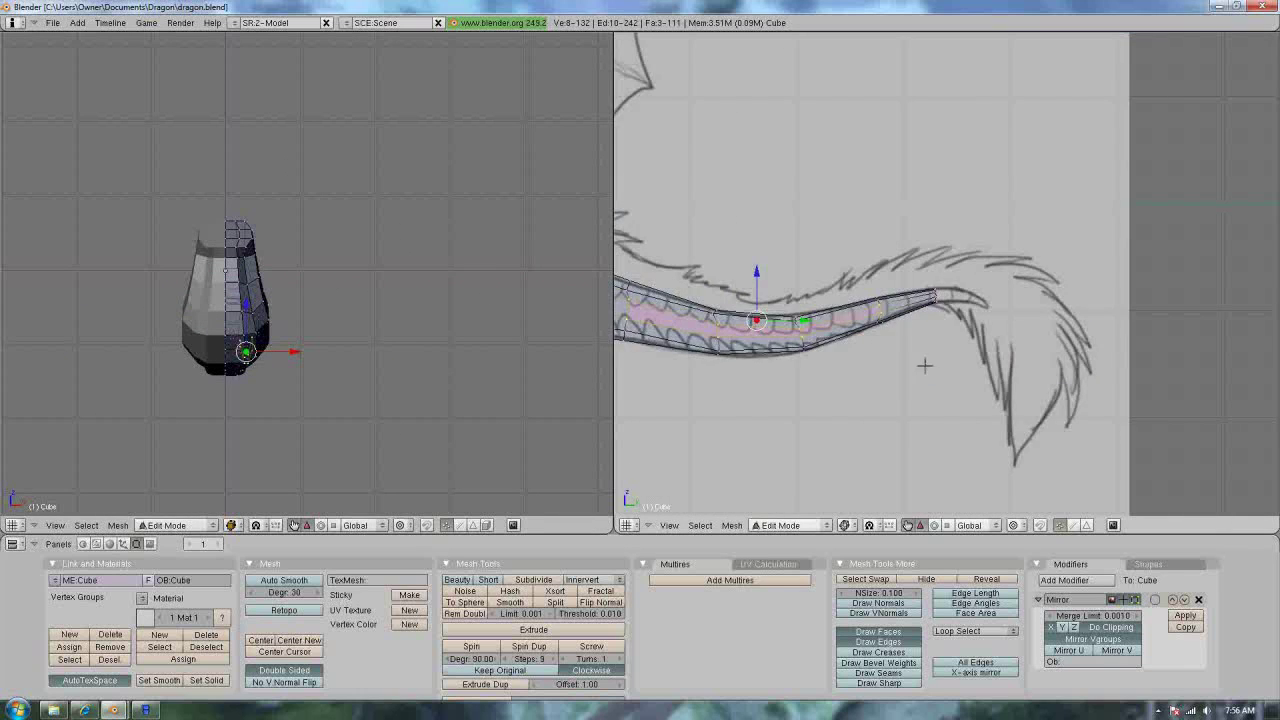
Clear the selection and move the lower vertex of the open tail end onto the sketched outline
key(a)
scroll(893, 360, up, 3)
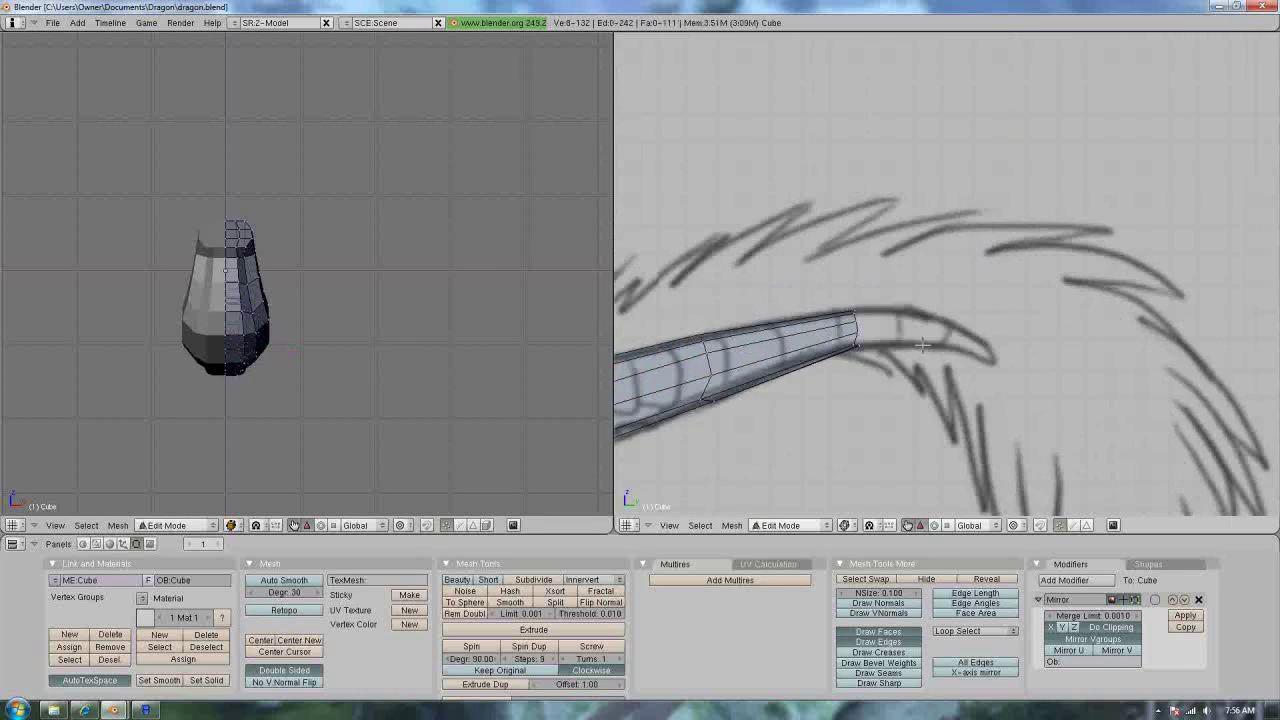
shift+middle_drag(893, 360, 816, 385)
drag(855, 383, 798, 384)
key(g)
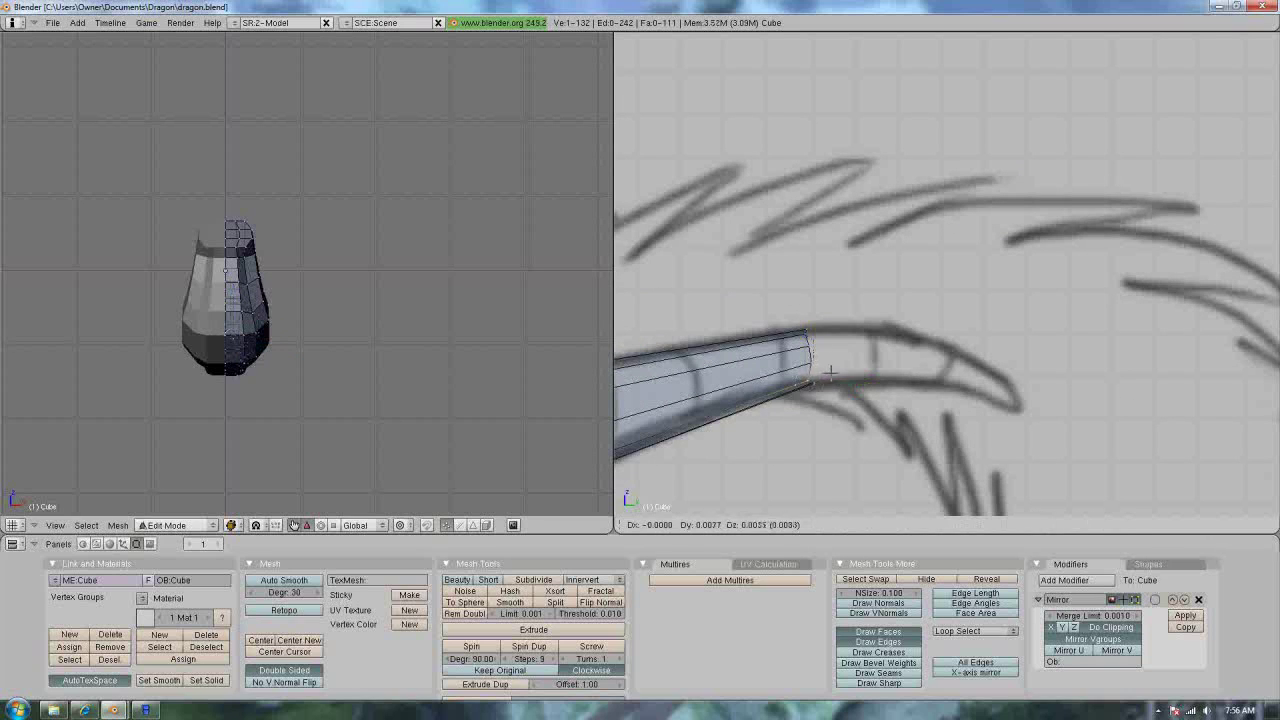
click(836, 370)
Extrude the open tail-end edge loop to the tip of the sketched tail and merge it into a single vertex
alt+right_click(809, 350)
click(857, 438)
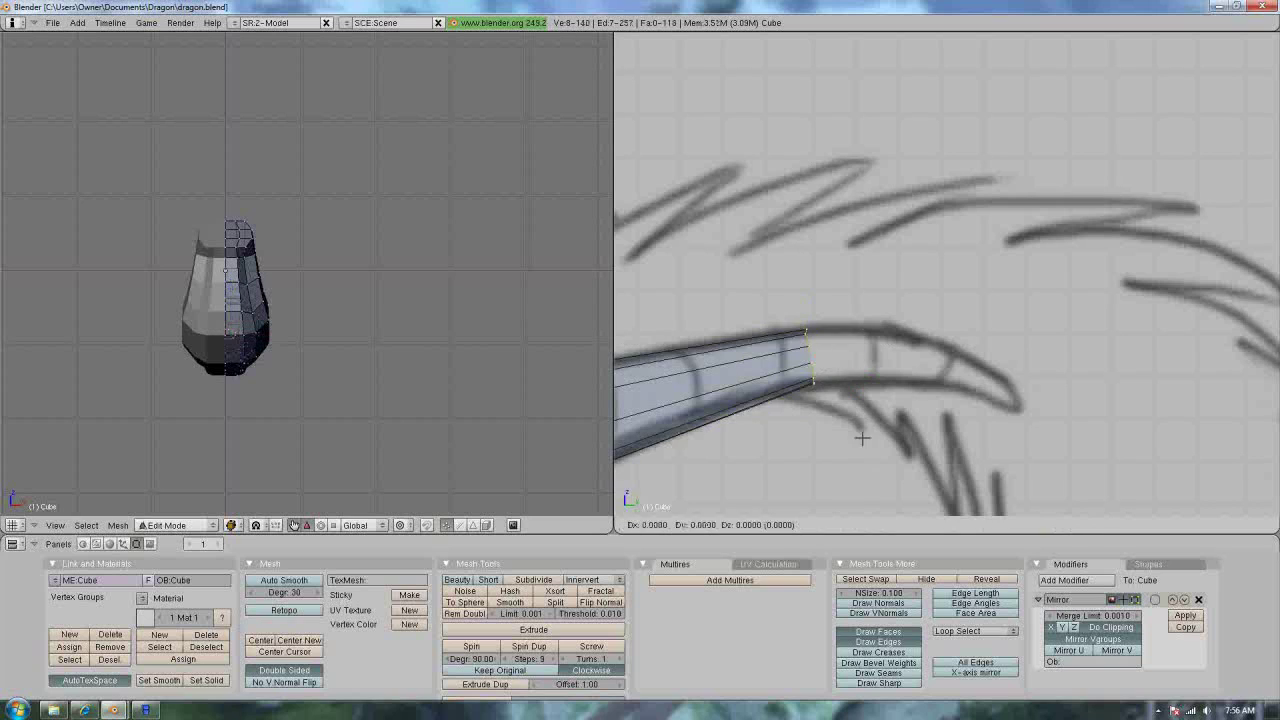
click(1068, 456)
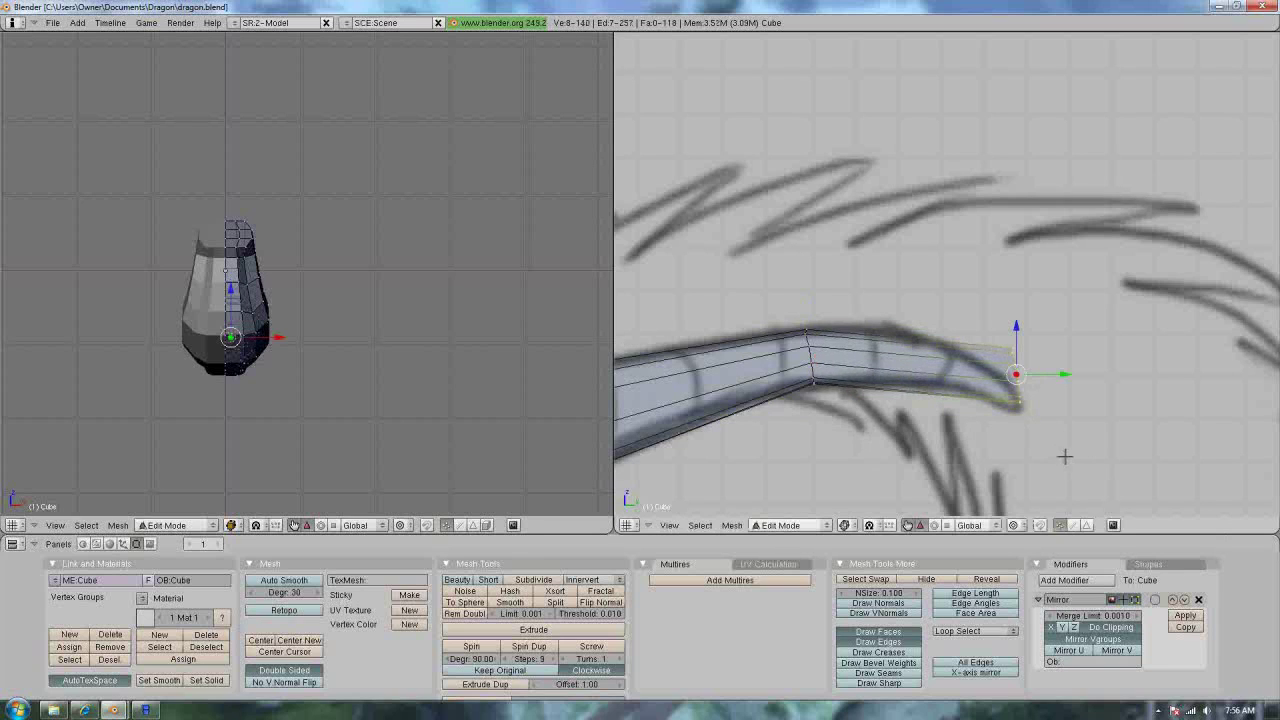
click(1052, 459)
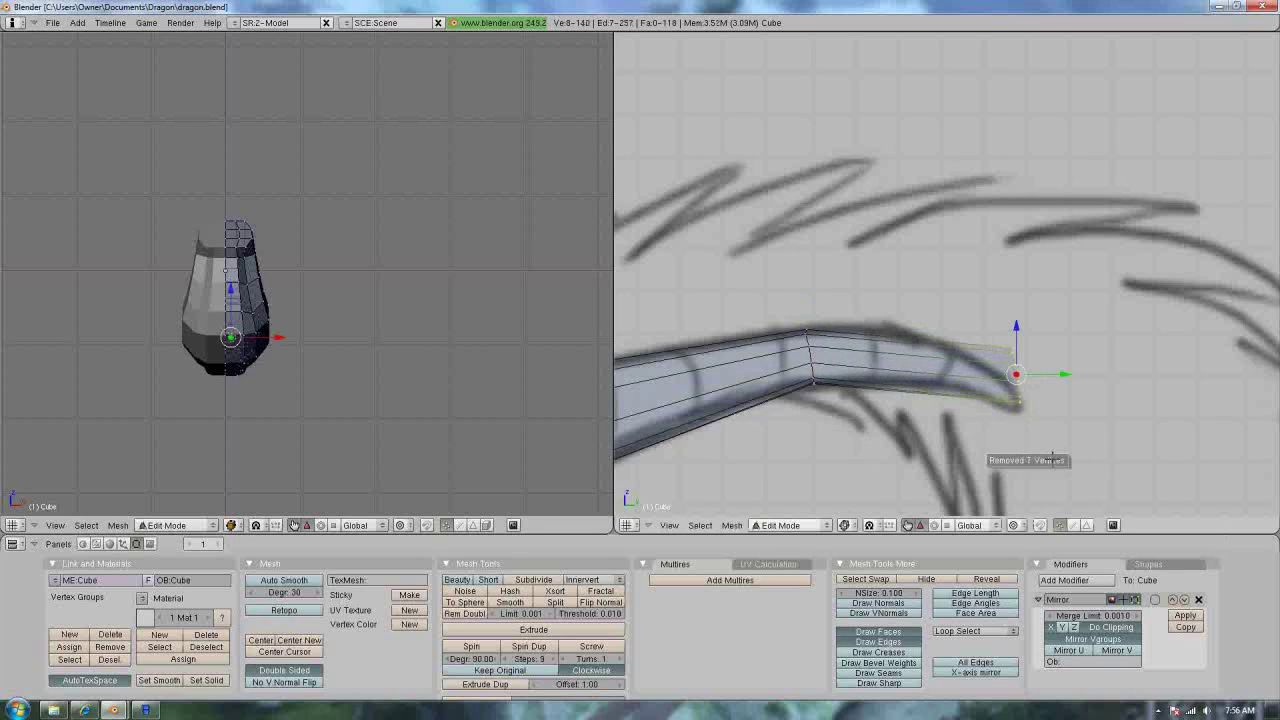
Move the merged tail-tip vertex along X onto the mirror line
mouse_move(1037, 372)
middle_down()
mouse_move(920, 380)
mouse_move(1000, 370)
middle_up()
key(g)
key(x)
click(921, 390)
middle_drag(1000, 257, 1050, 298)
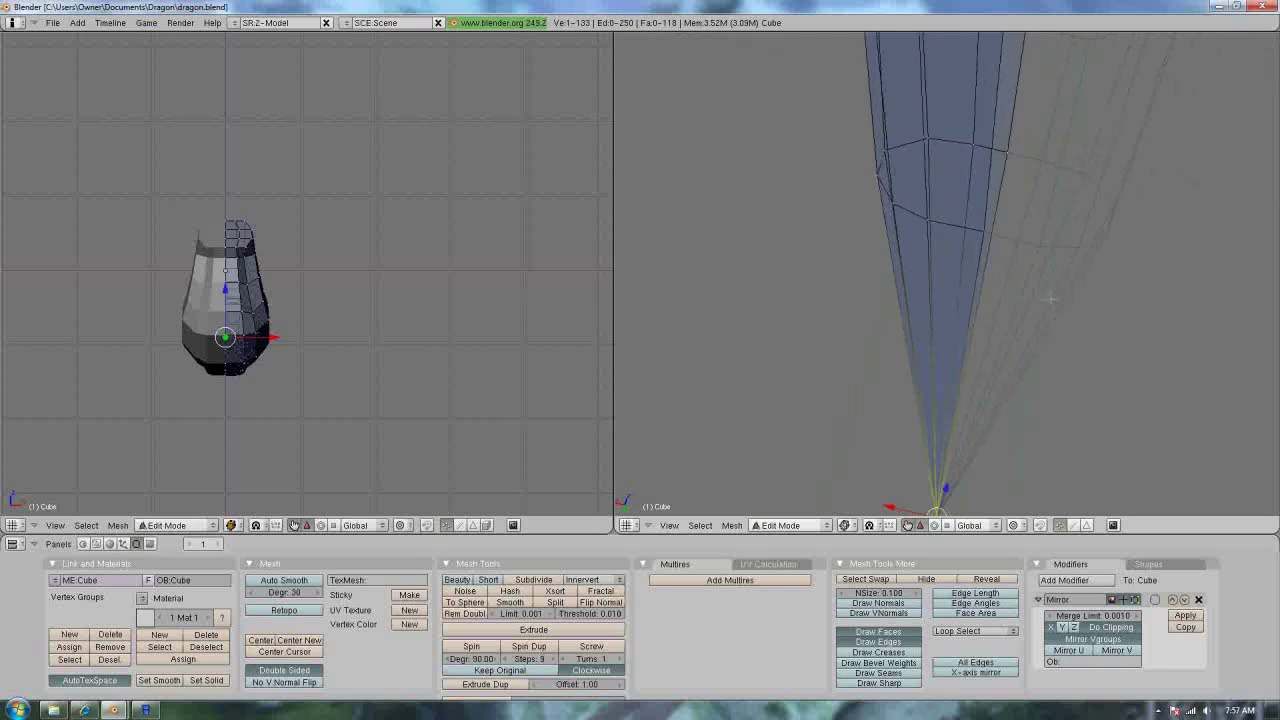
mouse_move(950, 281)
middle_down()
mouse_move(820, 420)
mouse_move(1001, 266)
mouse_move(954, 322)
mouse_move(990, 315)
mouse_move(974, 293)
middle_up()
key(g)
key(x)
click(803, 432)
Select the edge loop nearest the tail tip in the top view and adjust its width to refine the taper
key(KP_1)
right_click(931, 268)
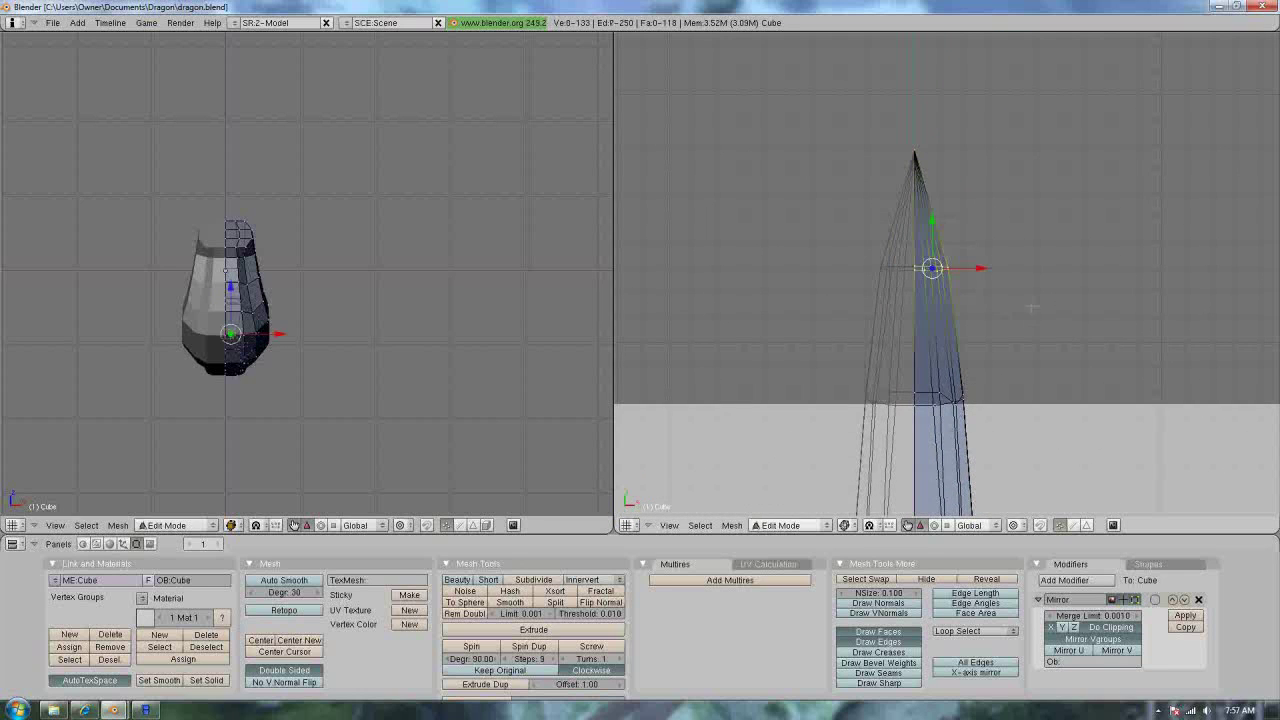
key(s)
click(1020, 273)
click(980, 268)
right_click(978, 268)
middle_drag(978, 268, 983, 286)
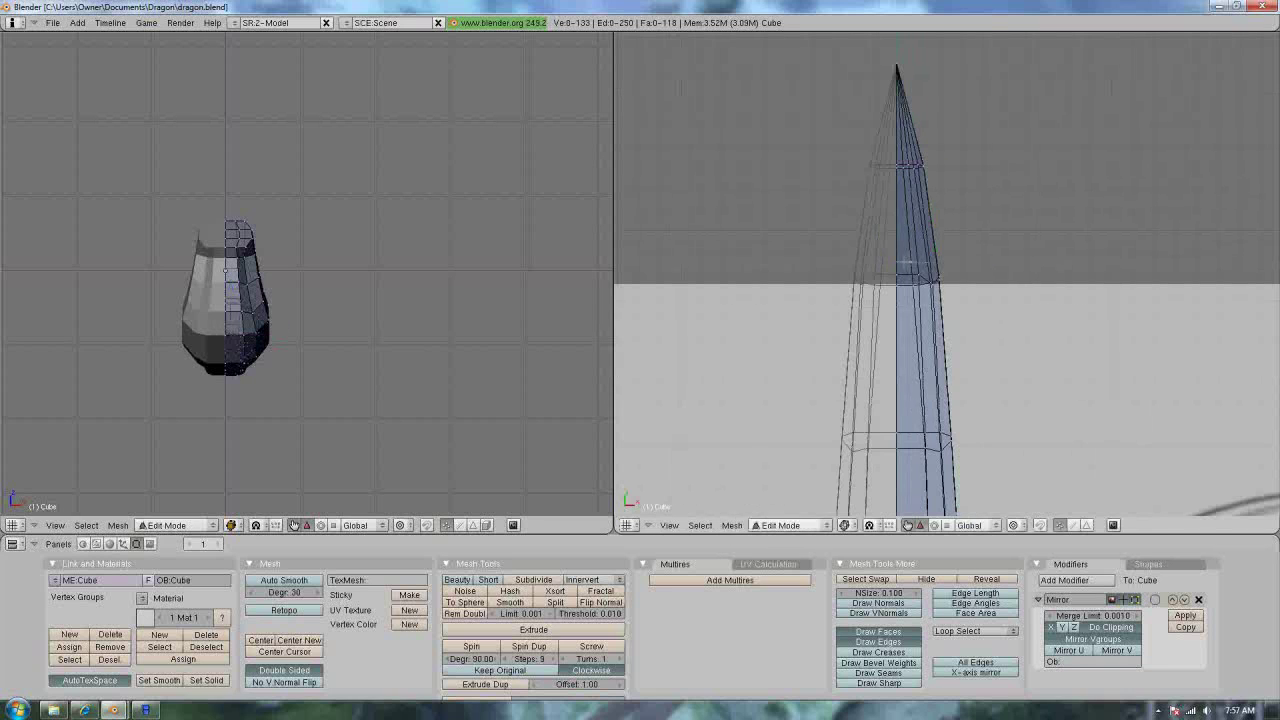
Move the outer vertices of an edge loop farther up the tail inward along X to smooth the taper
key(KP_1)
key(g)
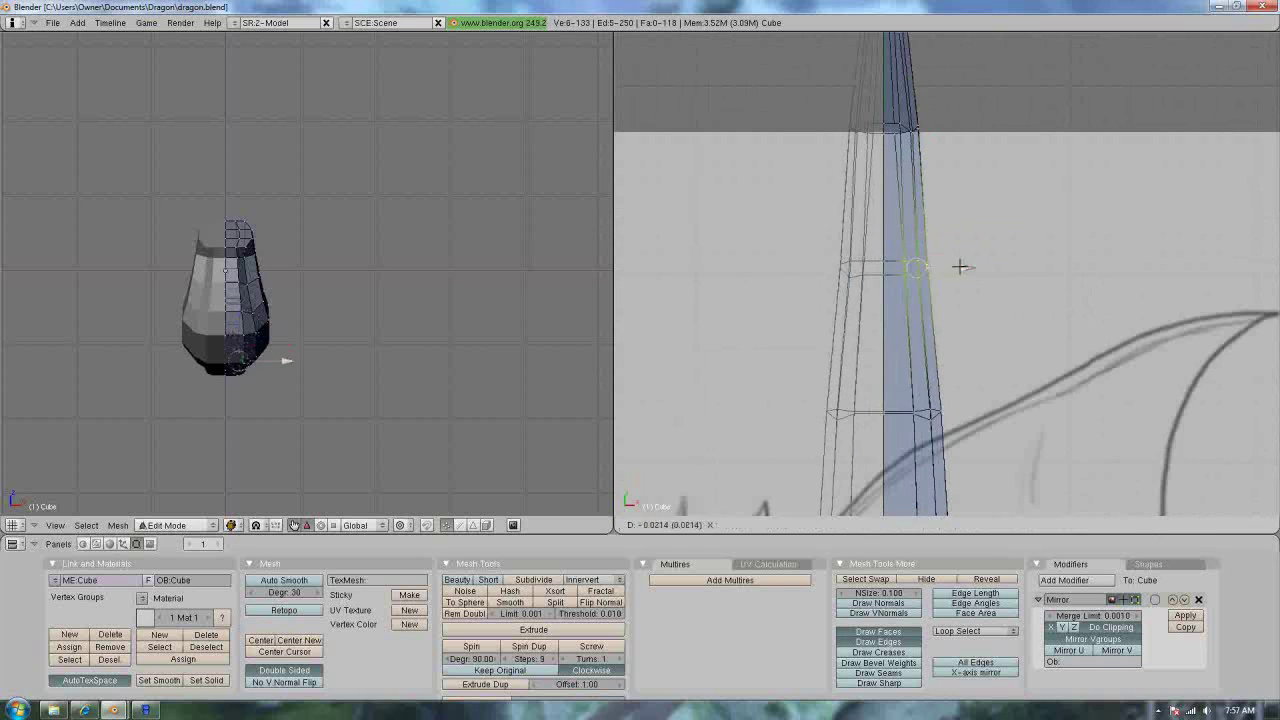
scroll(963, 300, up, 2)
click(963, 328)
Select a vertex where the tail widens toward the body and move it along Y in the top view
right_click(908, 294)
scroll(905, 290, down, 2)
key(g)
key(y)
click(878, 268)
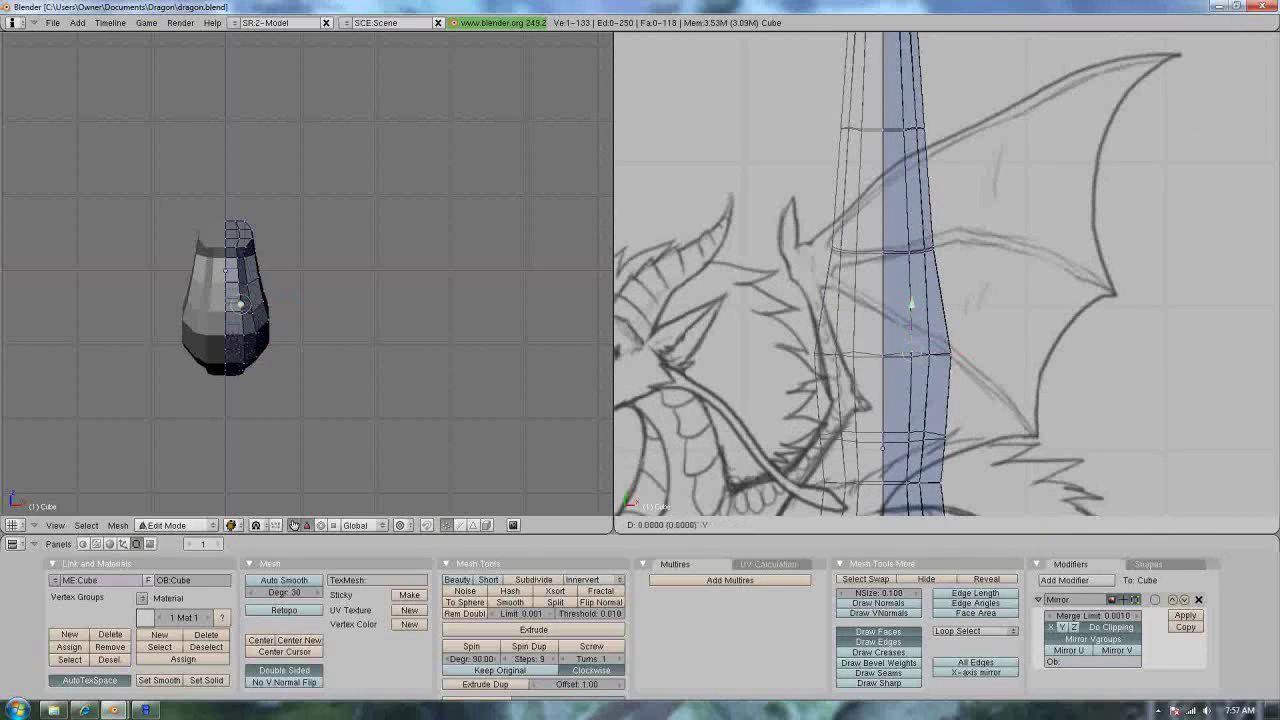
In the side view, extrude the faces closing the neck's upper end a short distance along their normal into the sketched head
scroll(1012, 351, down, 2)
scroll(1012, 351, down, 2)
key(KP_3)
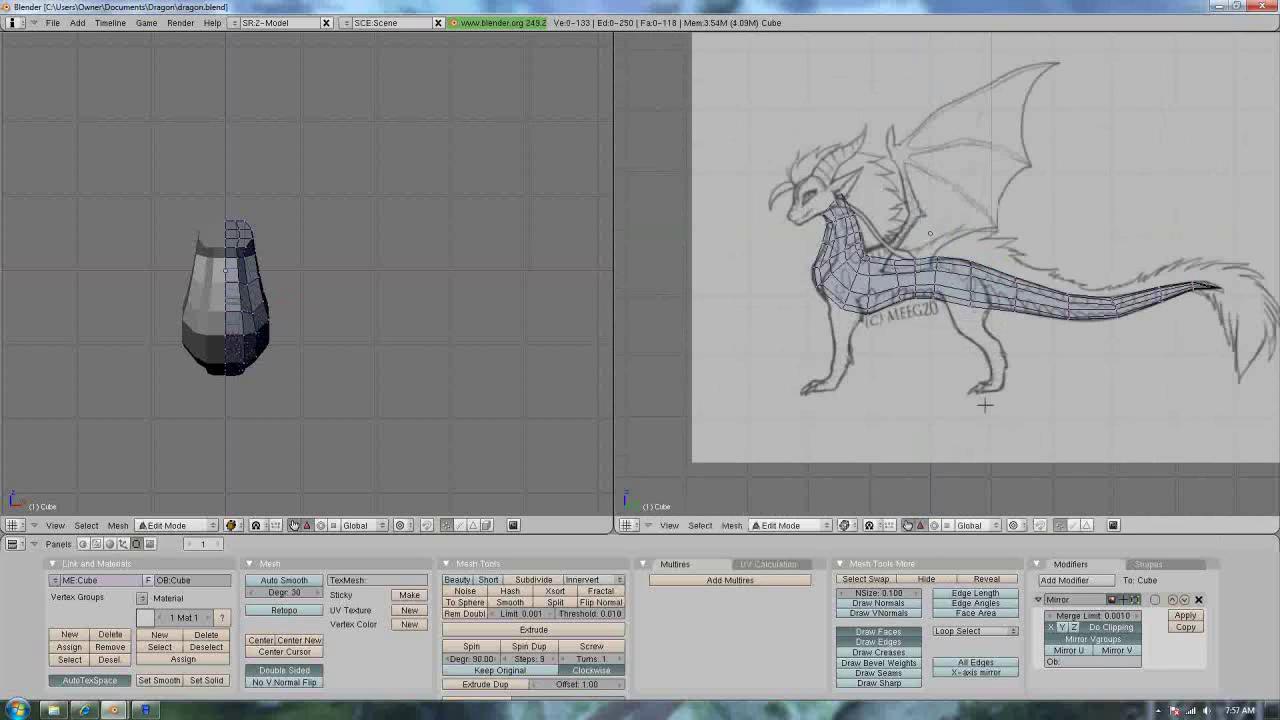
mouse_move(923, 370)
shift+middle_down()
mouse_move(945, 487)
mouse_move(840, 401)
mouse_move(861, 418)
shift+middle_up()
key(KP_3)
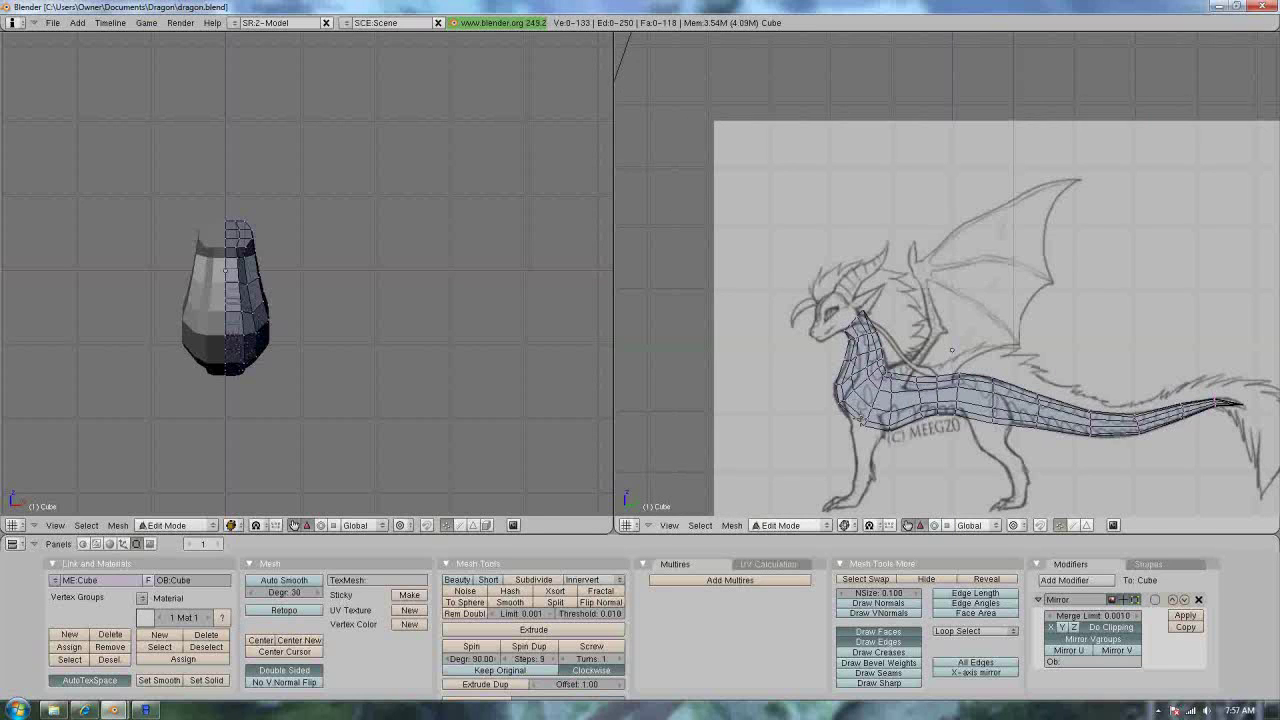
scroll(886, 397, up, 5)
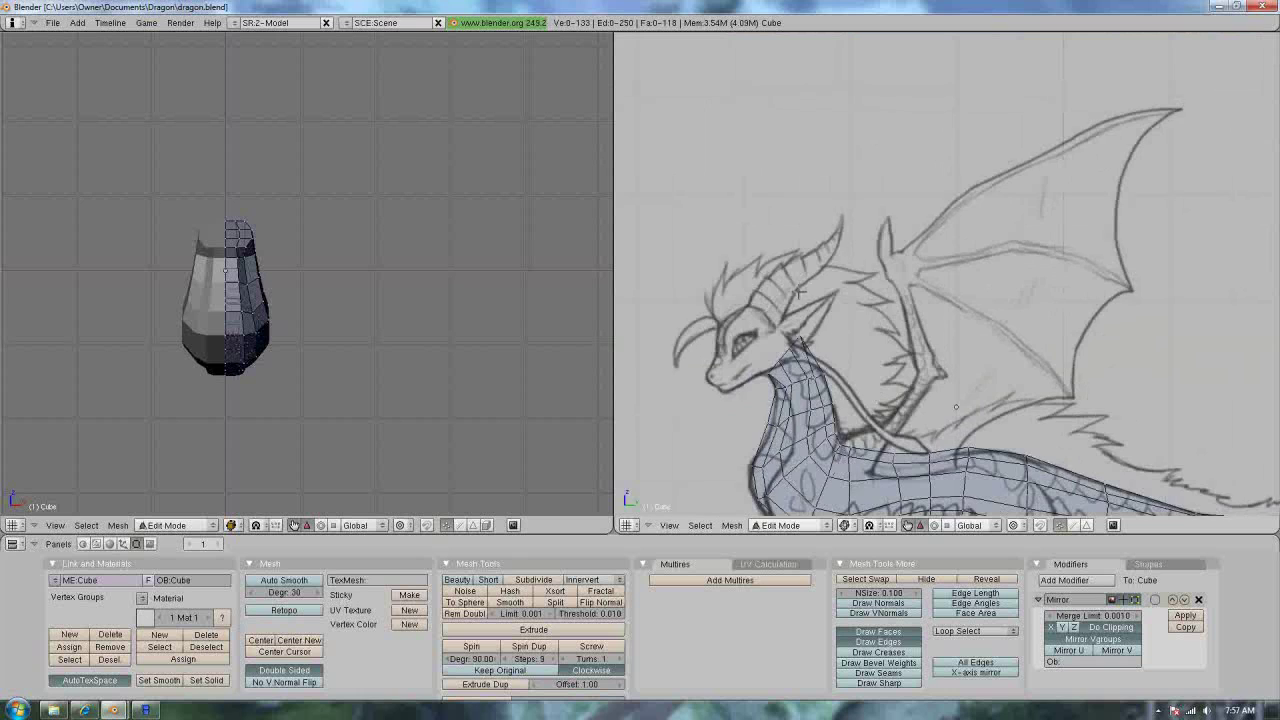
scroll(854, 394, up, 4)
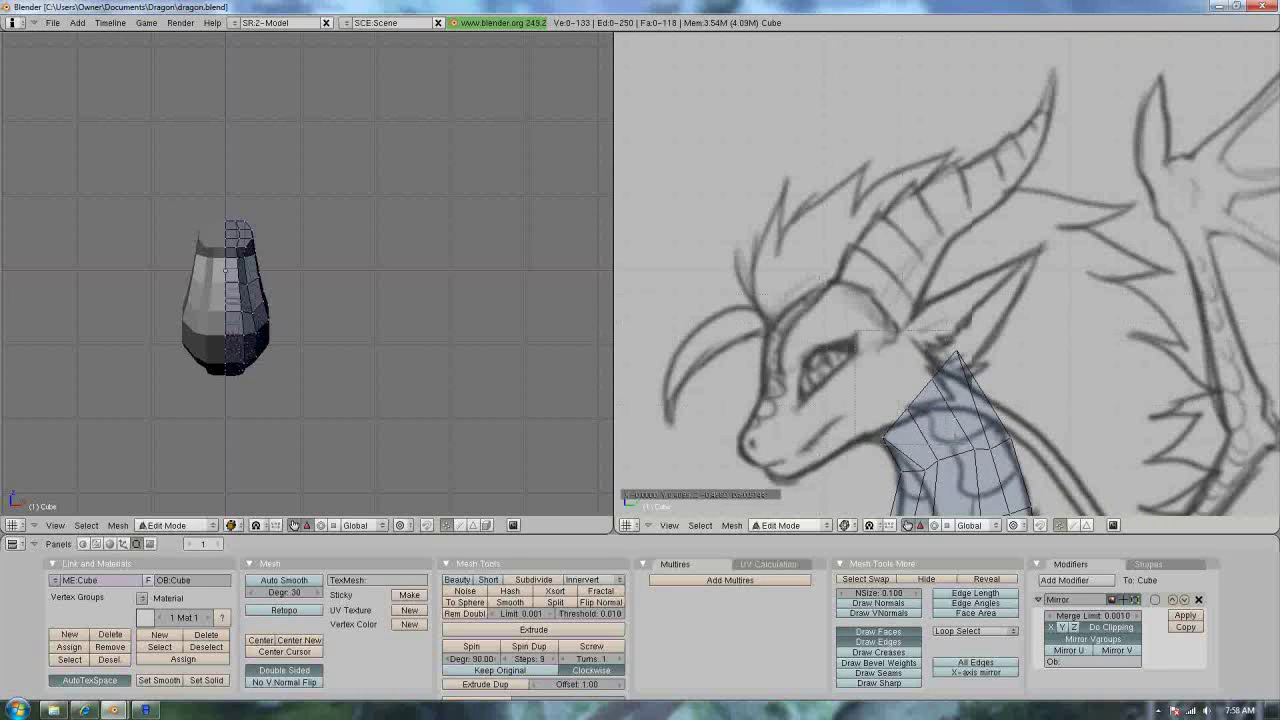
right_click(919, 393)
key(e)
click(920, 452)
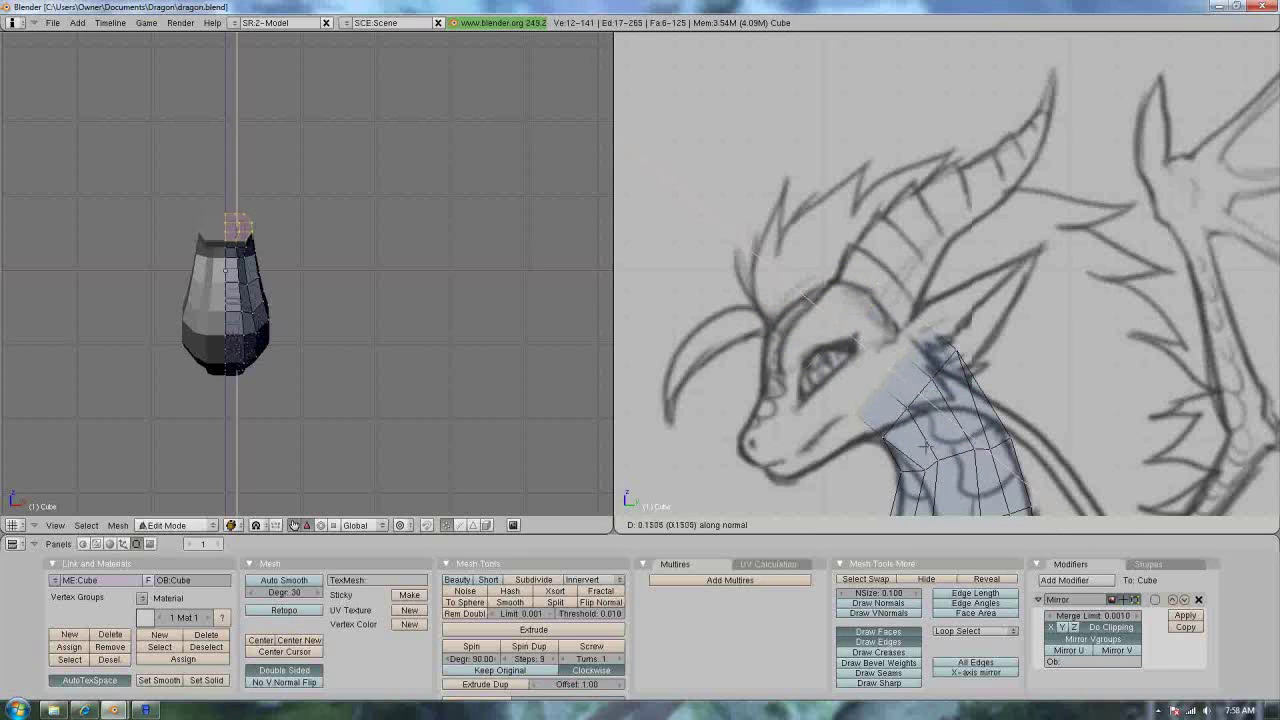
click(912, 368)
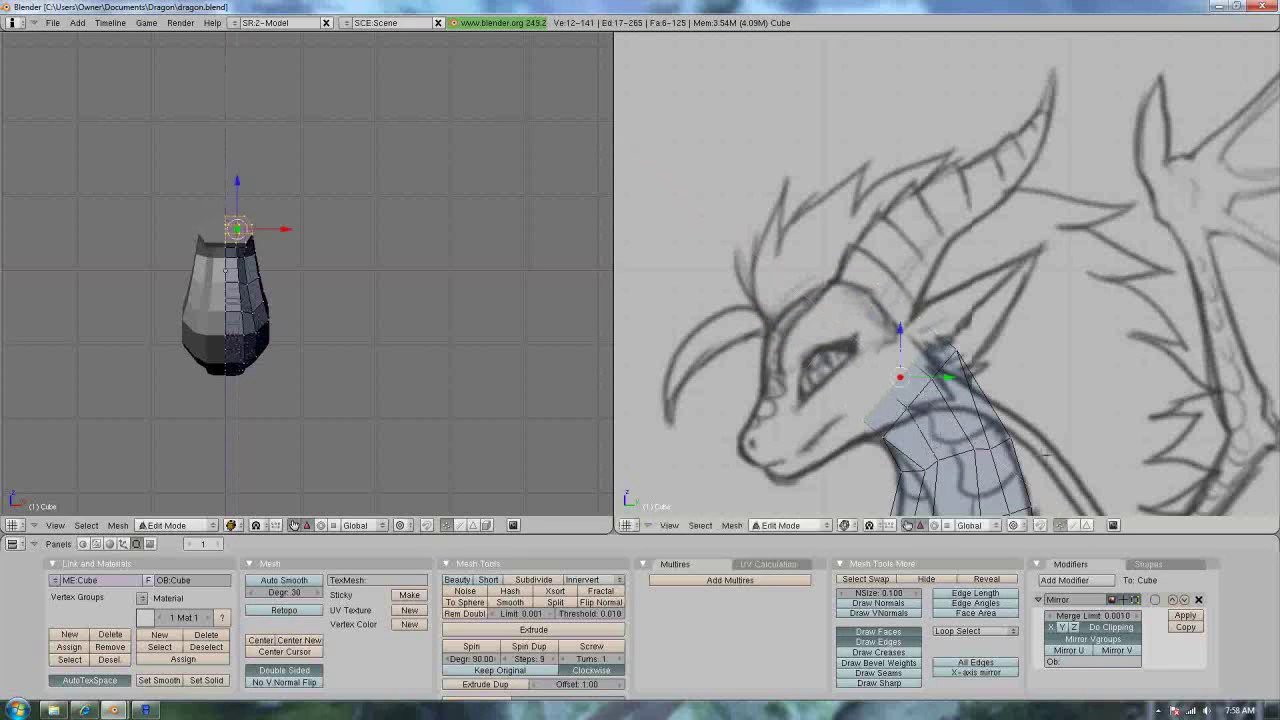
Rotate the extruded neck-end faces to a steeper angle and scale them up slightly to fit the base of the head
key(r)
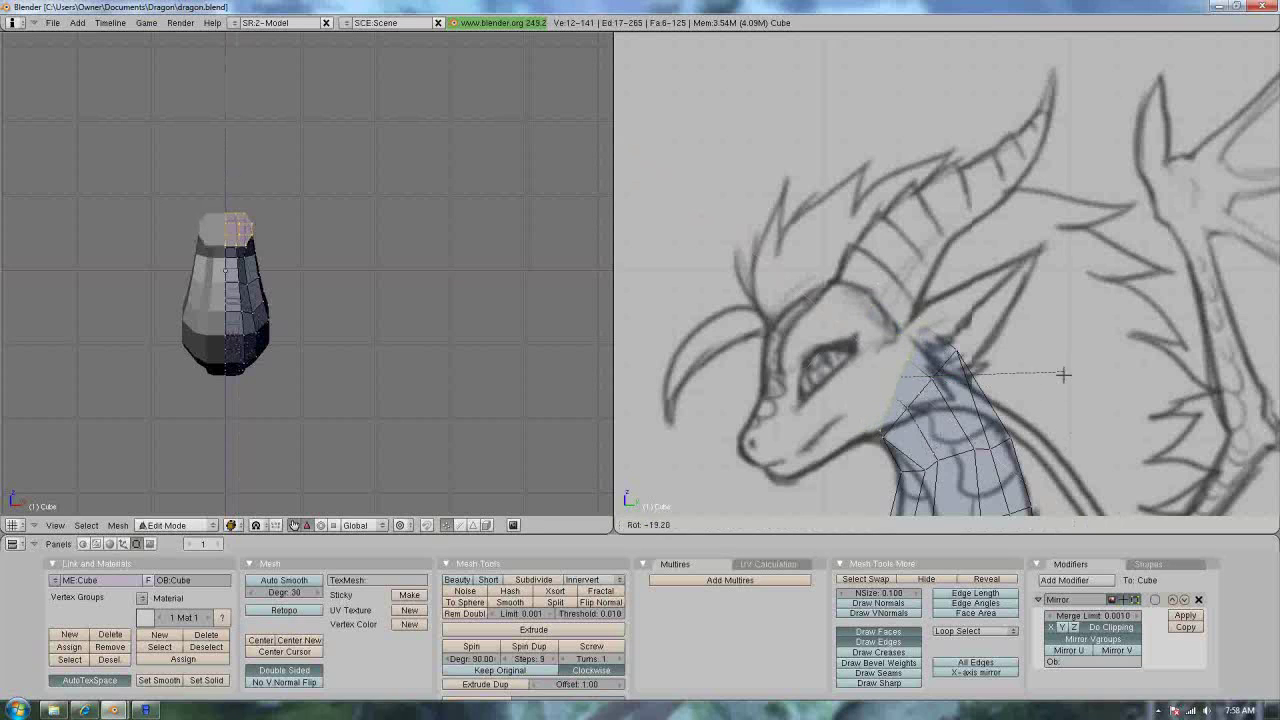
click(1061, 386)
key(s)
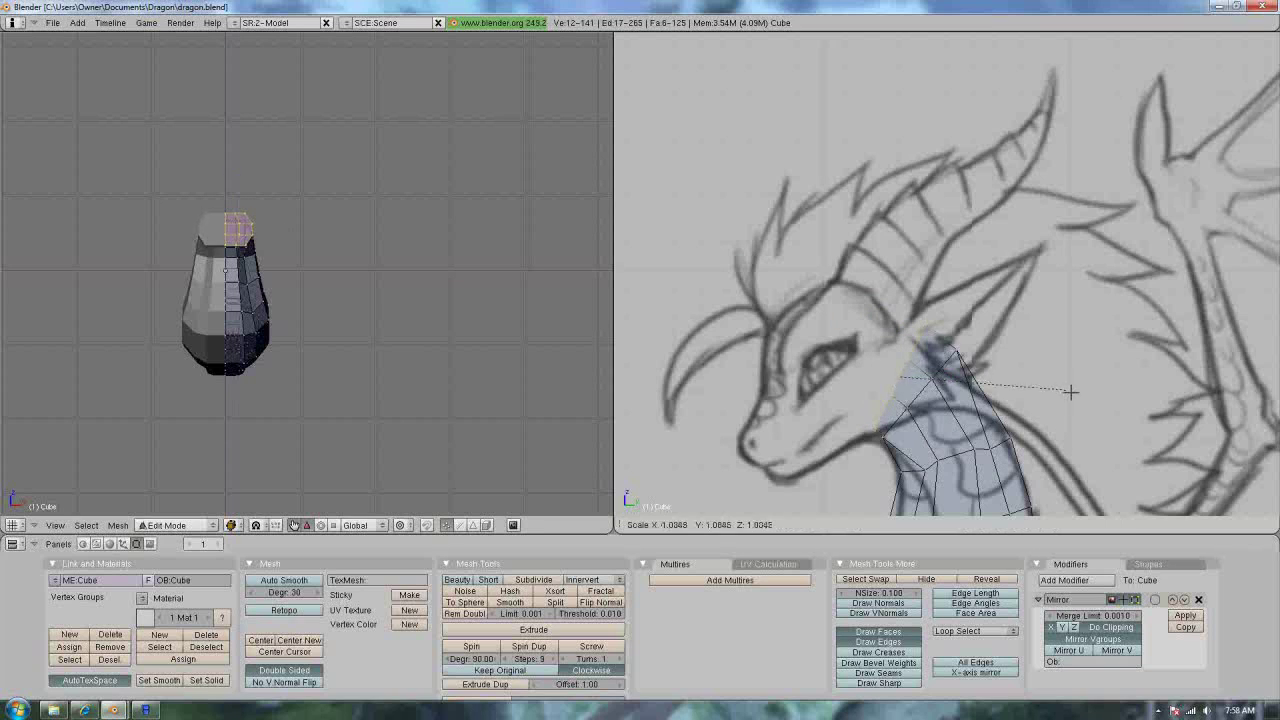
click(1098, 417)
Extrude the end faces forward again to the sketched eye and rotate them to follow the direction of the head
key(e)
click(1093, 412)
click(1009, 391)
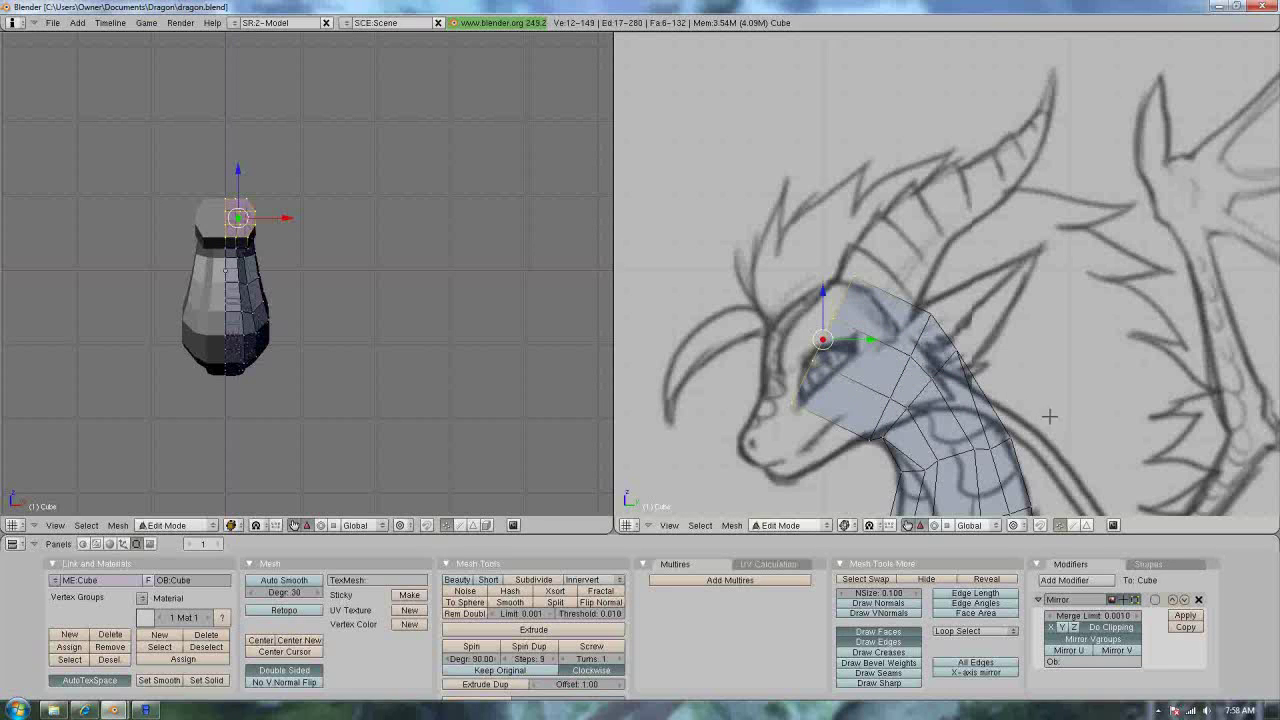
key(r)
click(1014, 230)
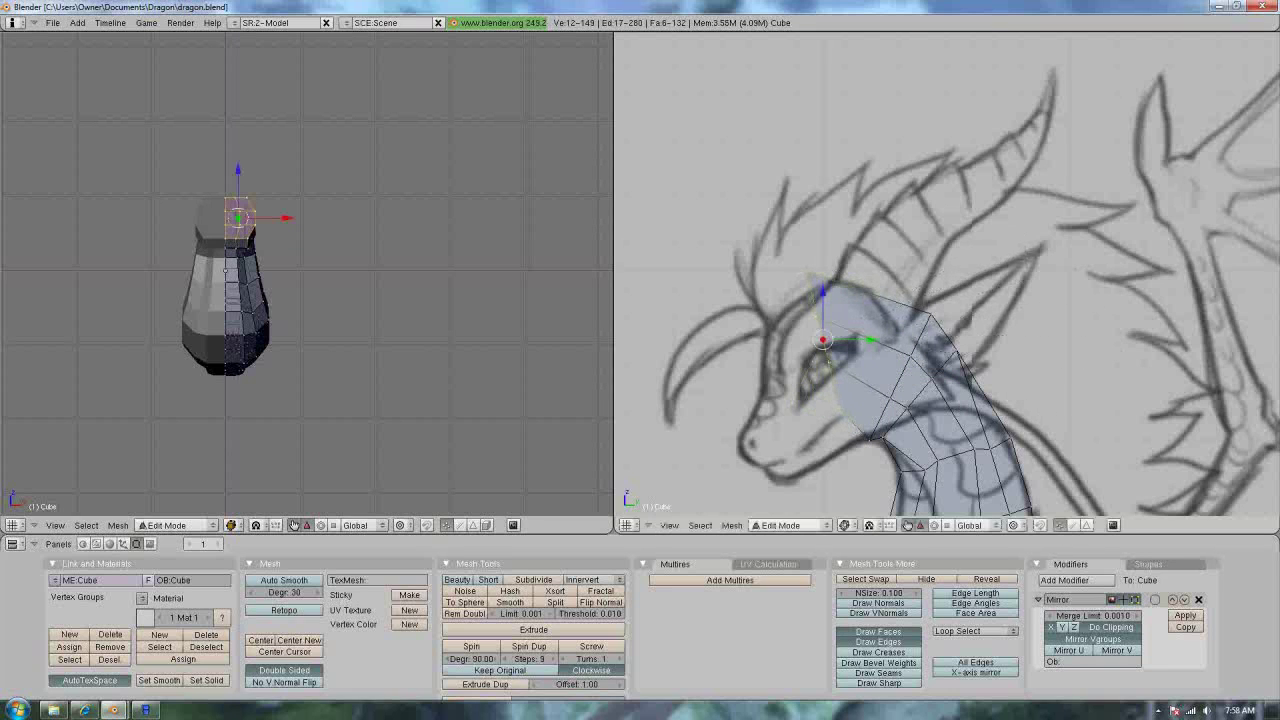
Move the front faces of the head back behind the eye, tilt them toward the jaw, and scale them up
key(e)
click(1038, 268)
click(962, 378)
key(s)
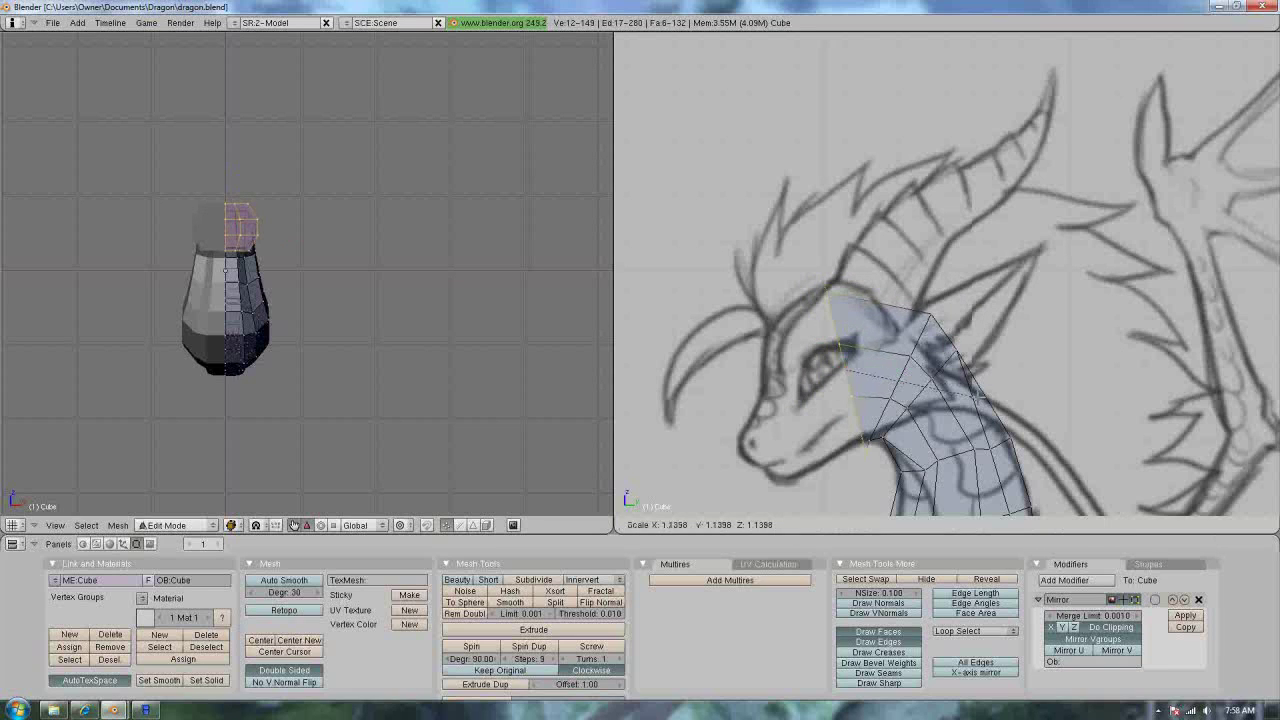
click(973, 390)
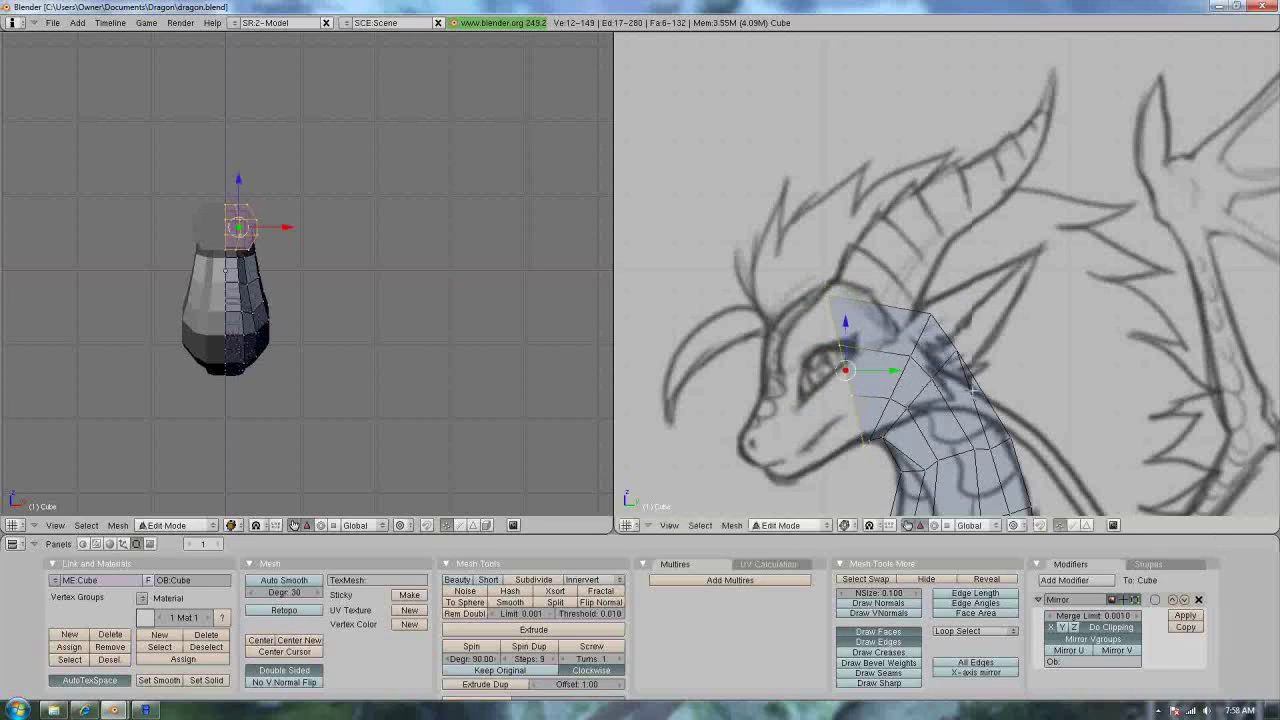
Turn the front faces of the head upright, then enlarge and shift them to span the sketched forehead and jaw
key(s)
click(996, 412)
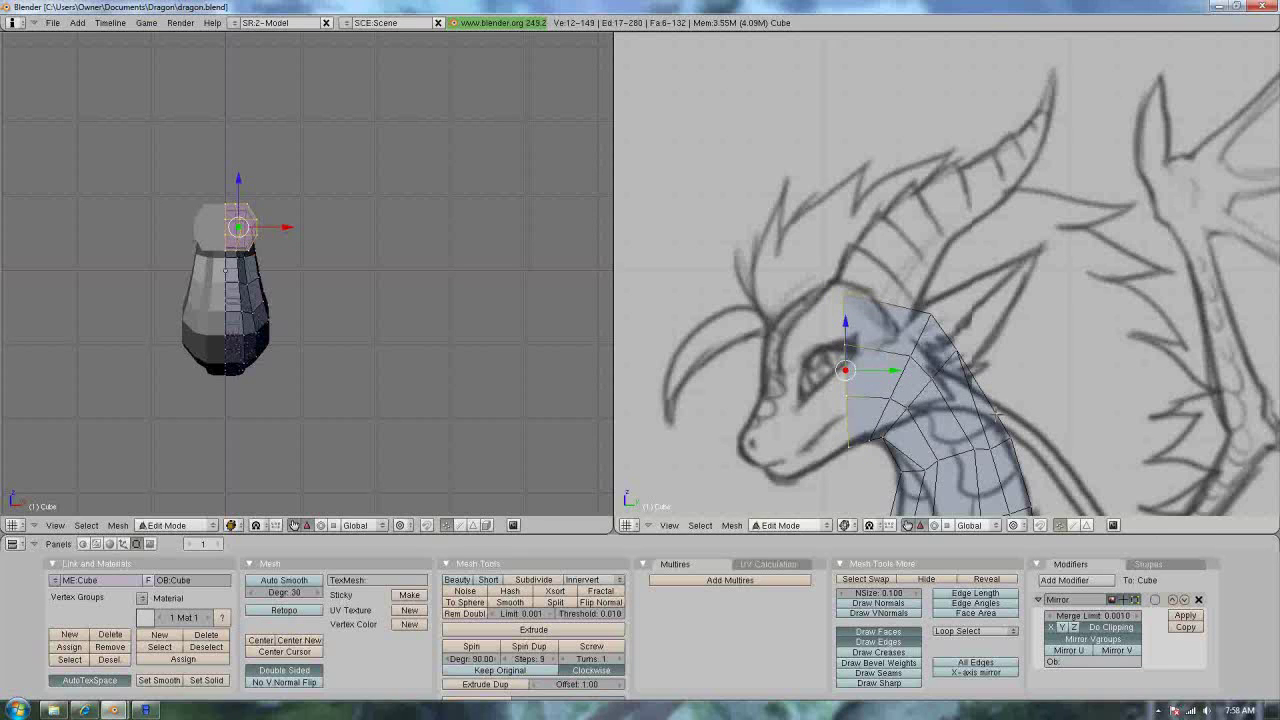
key(s)
click(1010, 430)
key(g)
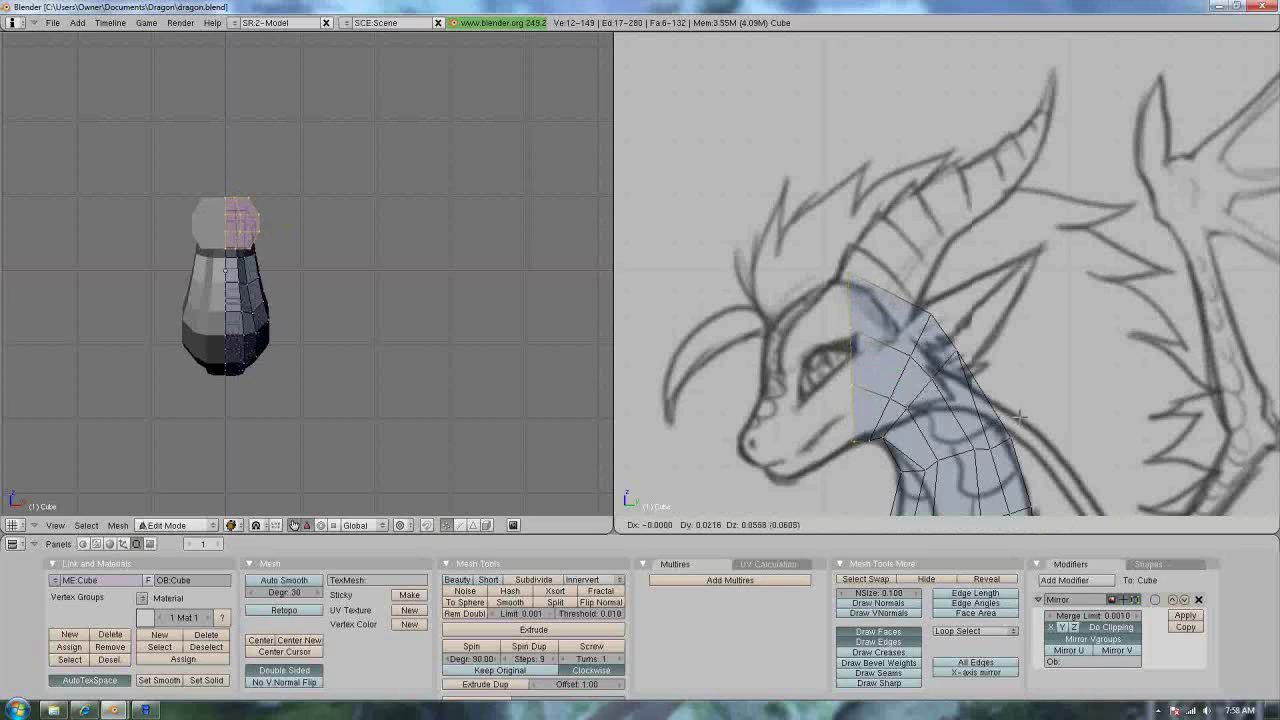
click(1020, 417)
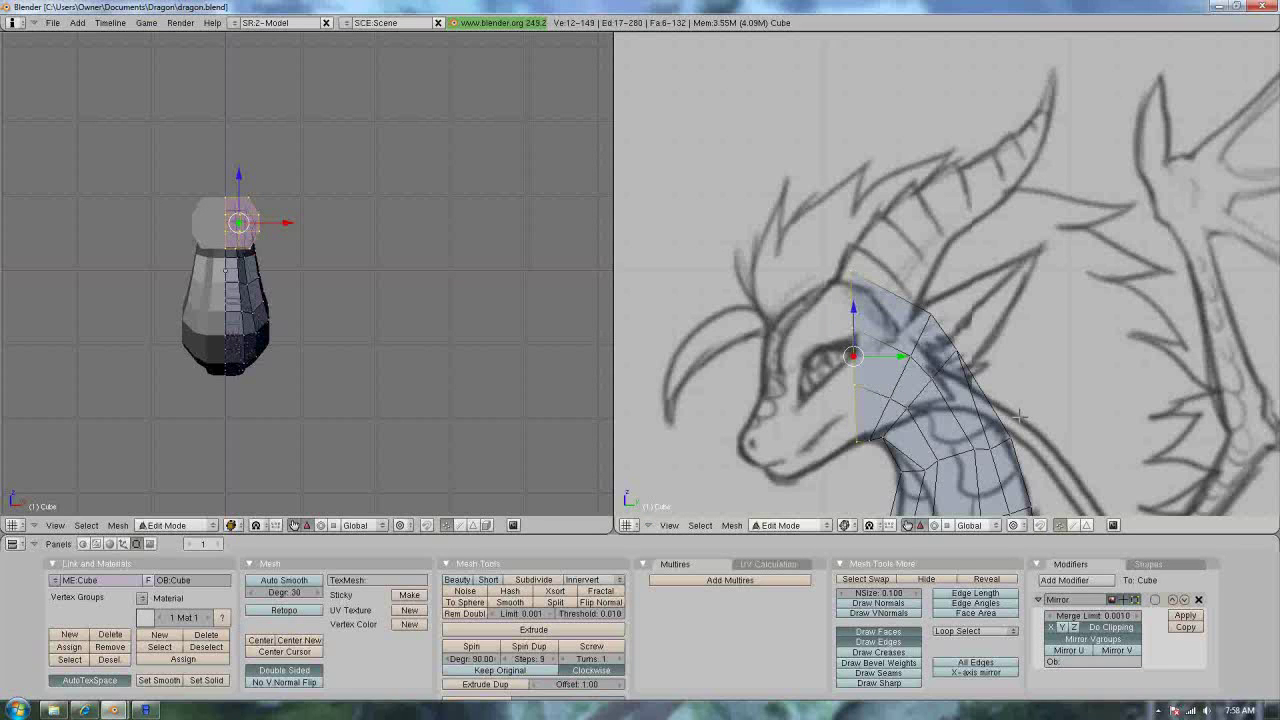